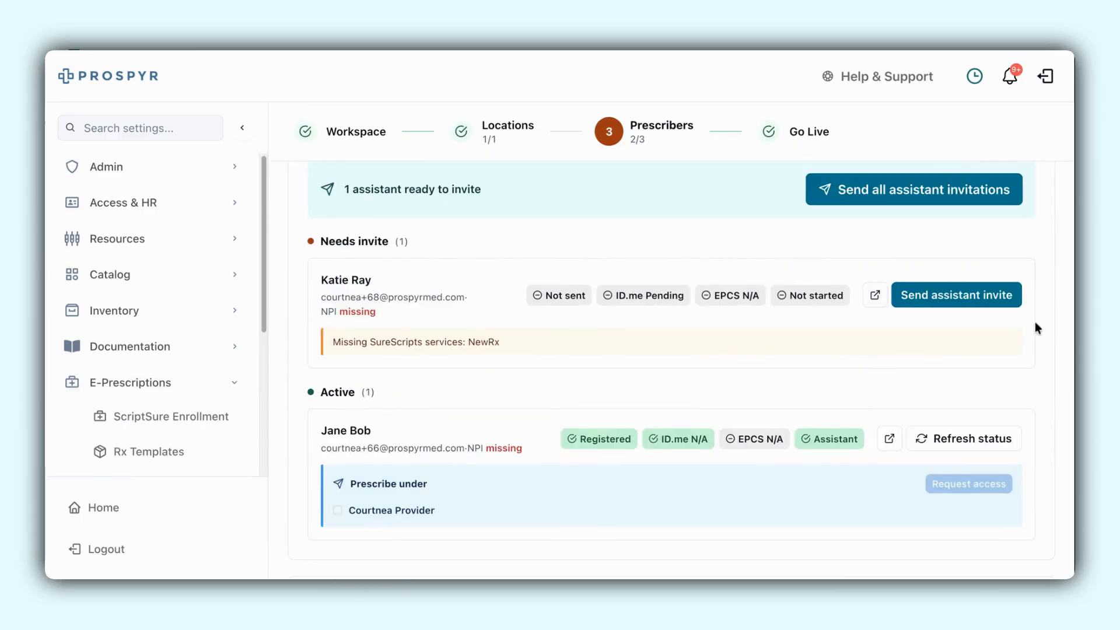
- Send the assistant invitation to the staff member who needs an invite and open the registration link in the invitation email in Gmail
left_click(964, 299)
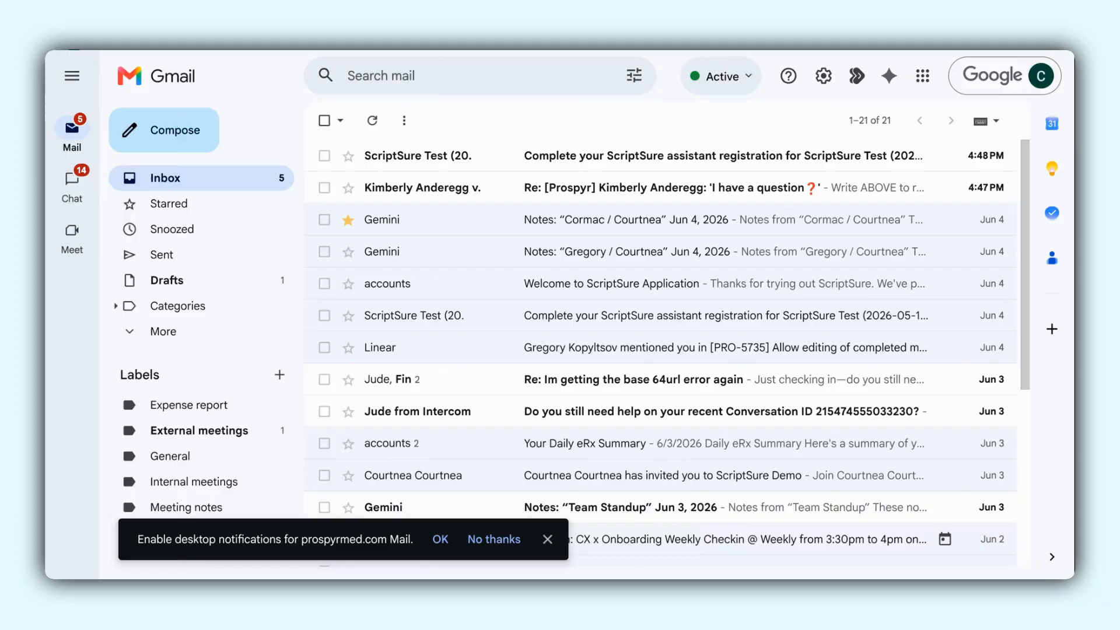
left_click(644, 153)
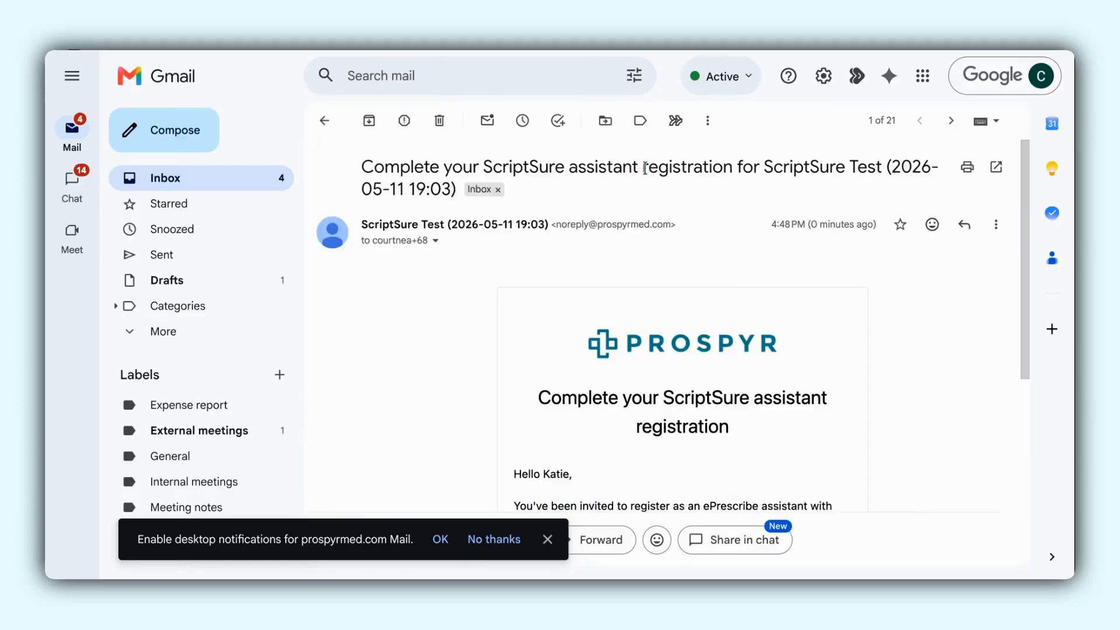
scroll(671, 351, "down", 3)
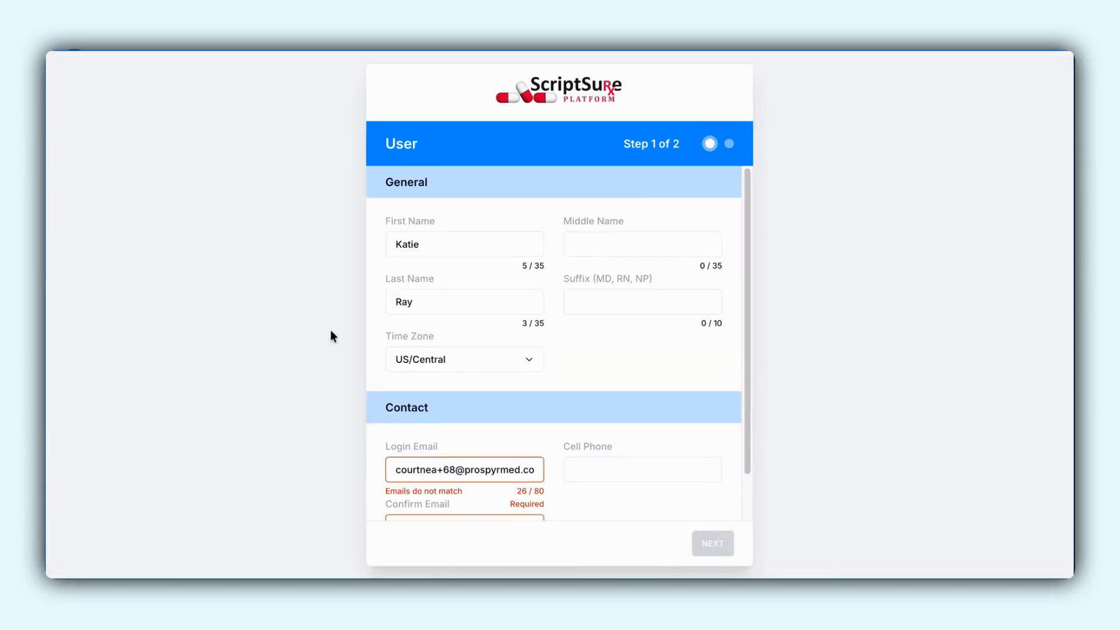
scroll(385, 373, "down", 1)
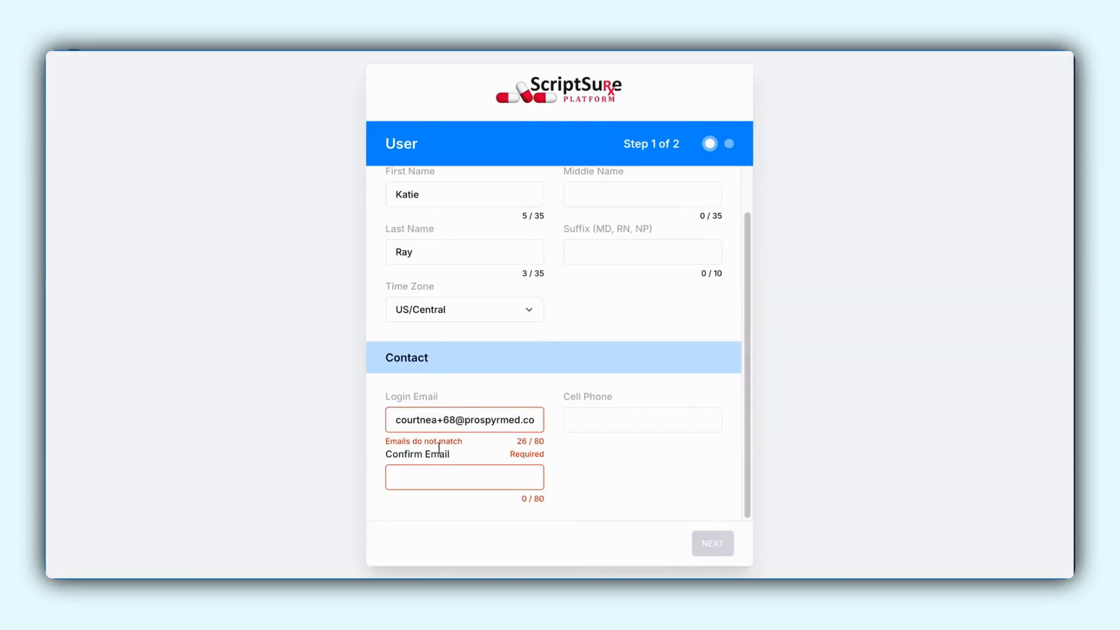
- Copy the assistant's login email into the Confirm Email field and proceed to password creation
left_click(398, 420)
left_click(430, 474)
key("ctrl+v")
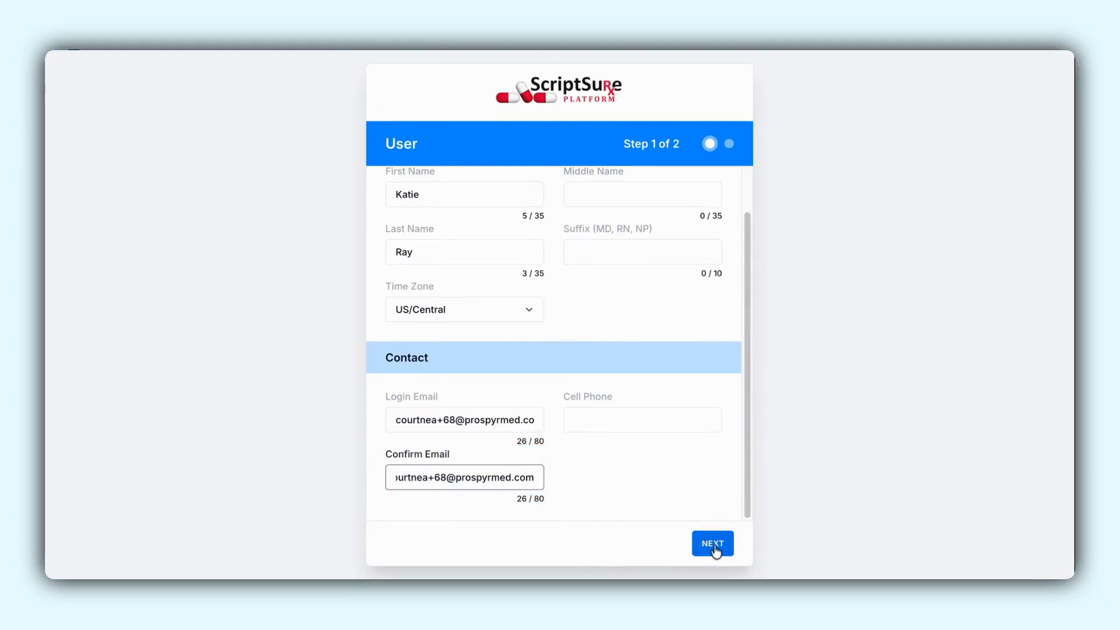
left_click(715, 549)
- Enter and confirm the new login password and complete the ScriptSure signup
left_click(493, 240)
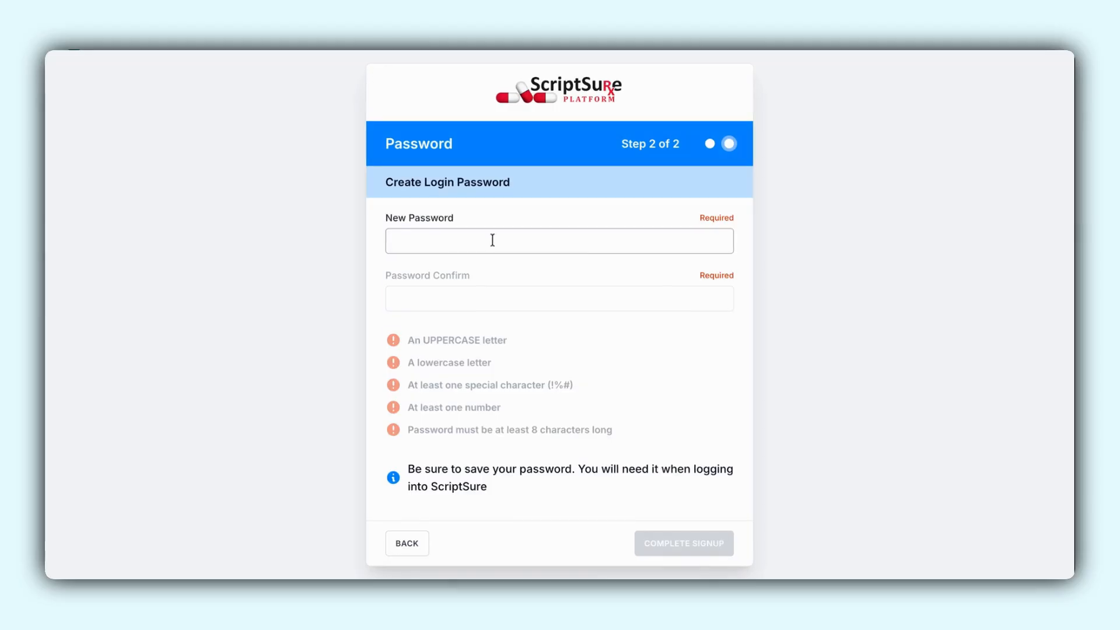
type("••••••••••")
left_click(490, 299)
type("•")
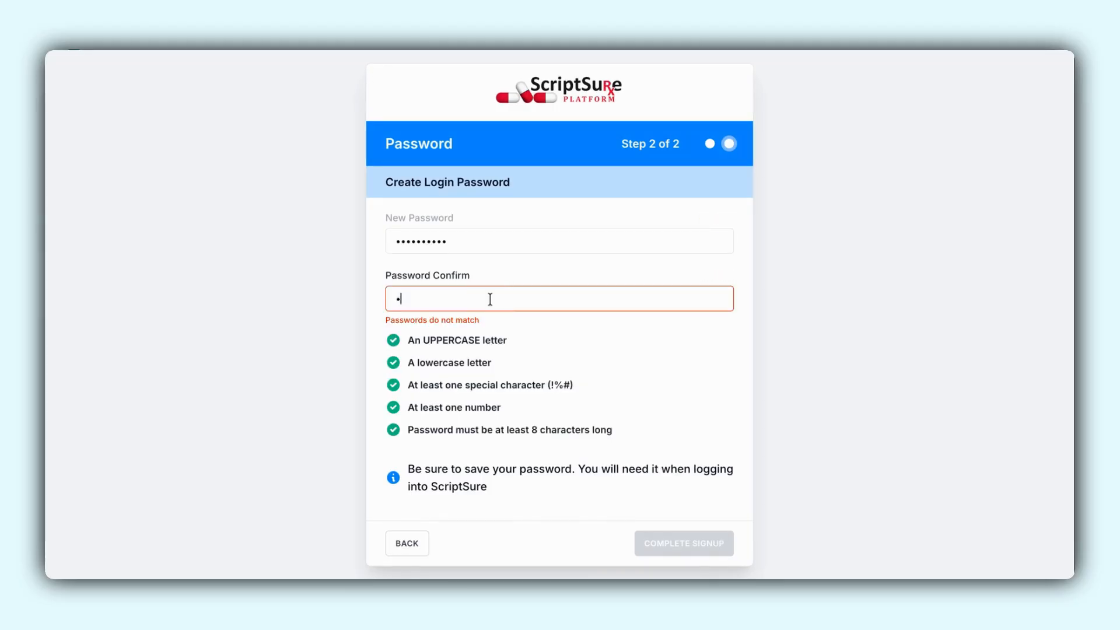
type("•••••••••")
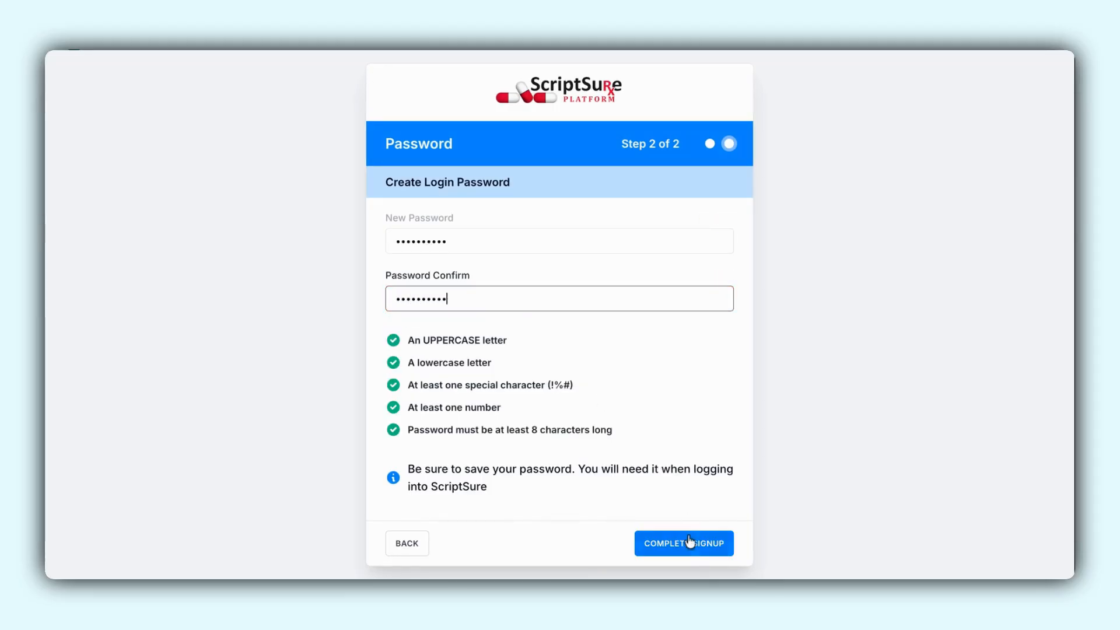
left_click(688, 546)
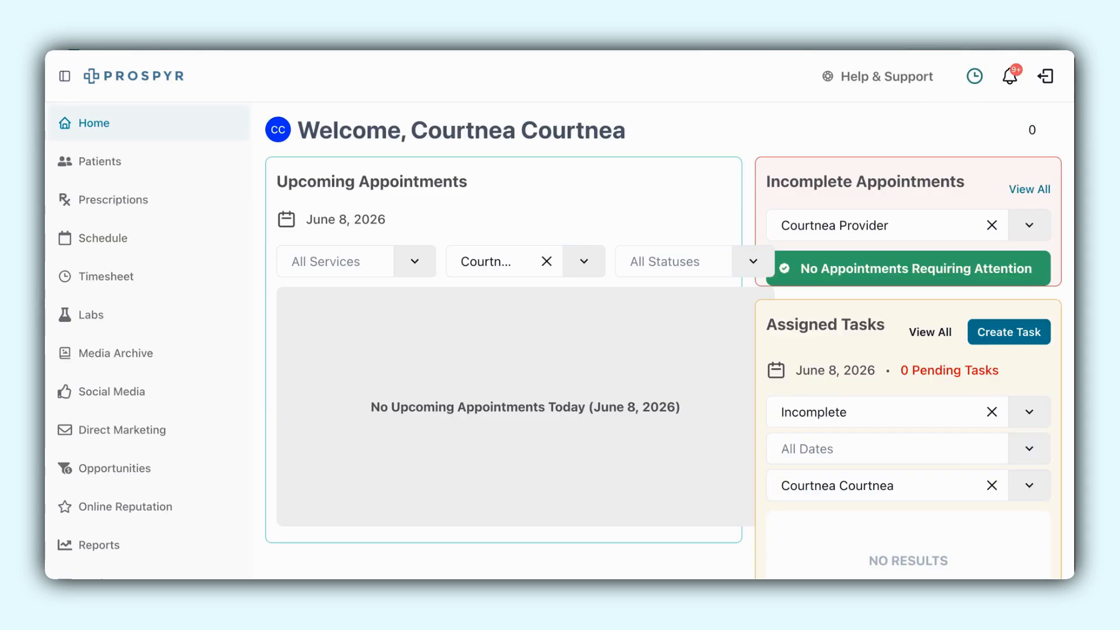
- Switch to Prospyr and open the ScriptSure Enrollment page in the E-Prescriptions settings
scroll(132, 443, "down", 8)
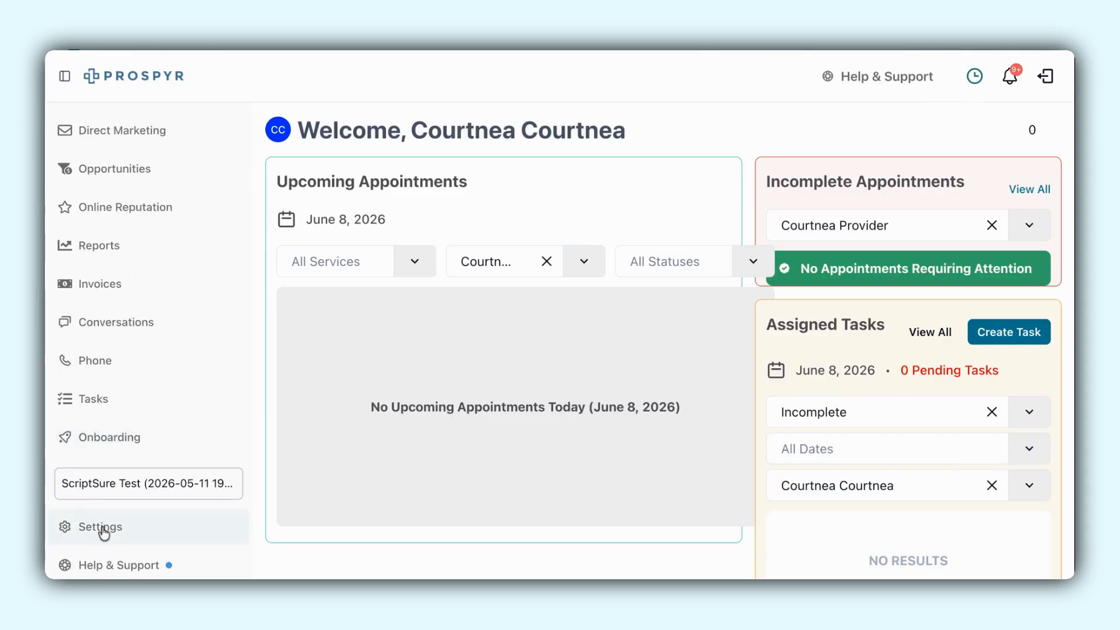
left_click(102, 530)
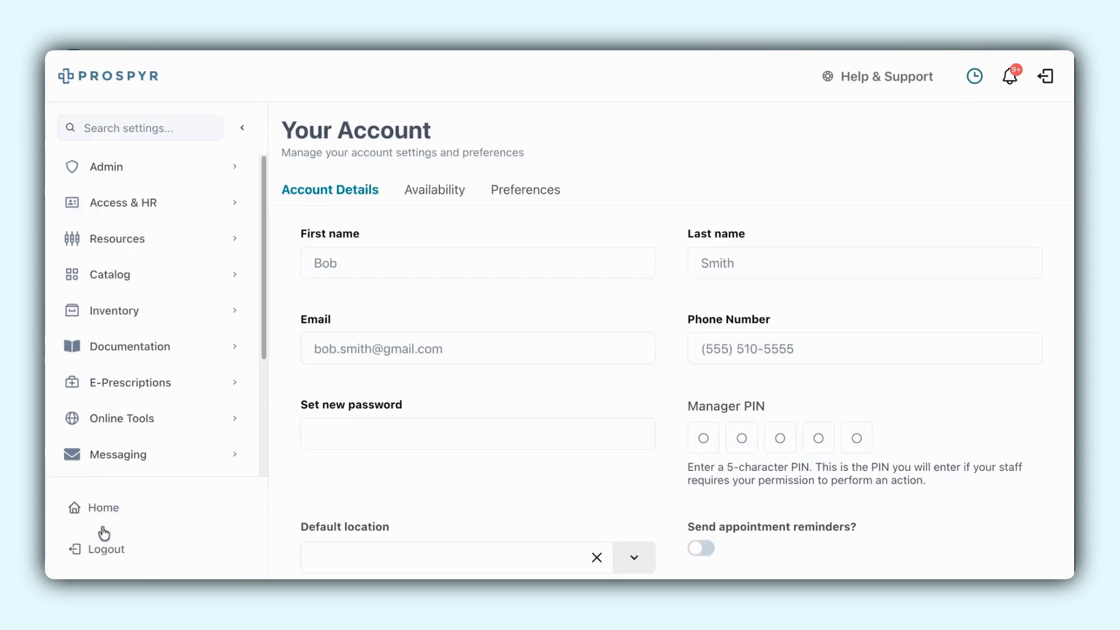
left_click(150, 383)
left_click(178, 418)
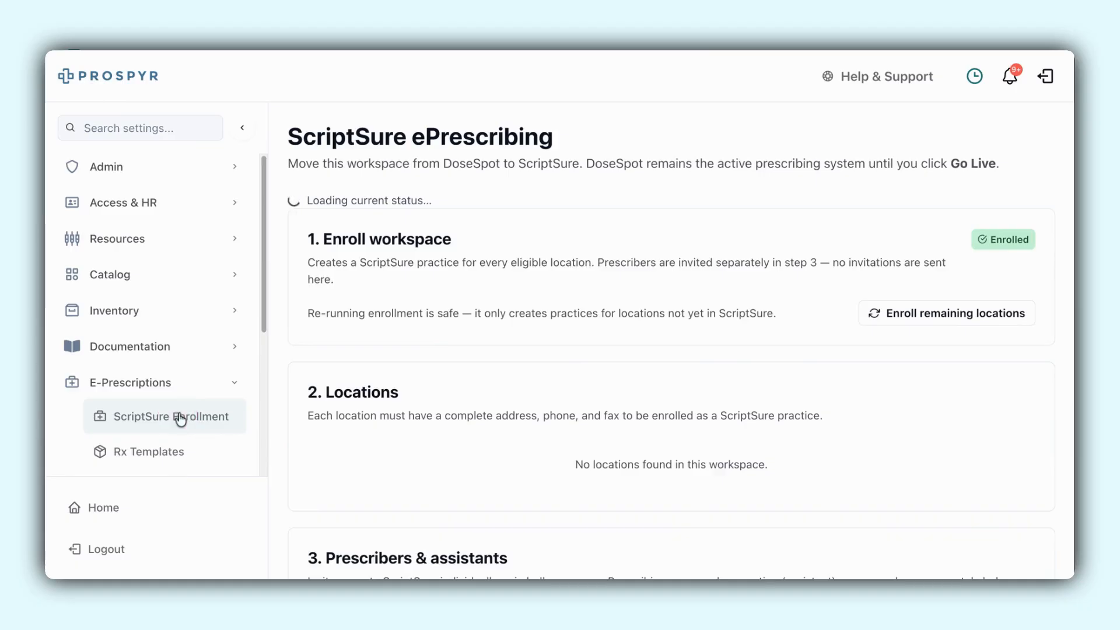
- Request access for the newly registered assistant to prescribe under the listed provider
scroll(719, 418, "down", 6)
scroll(718, 416, "down", 8)
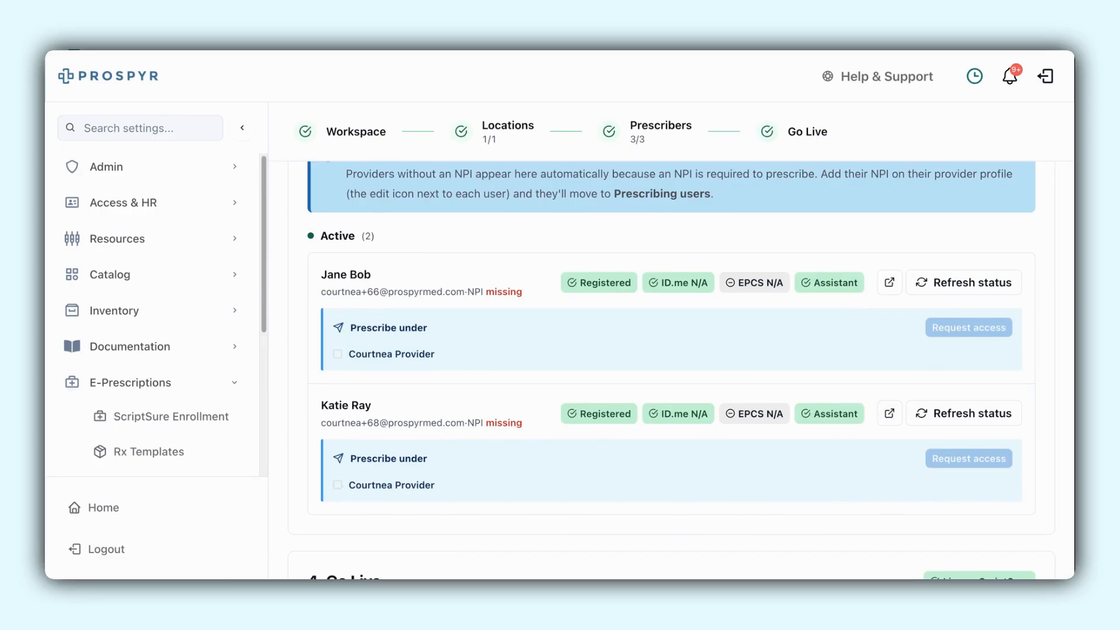
left_click(338, 487)
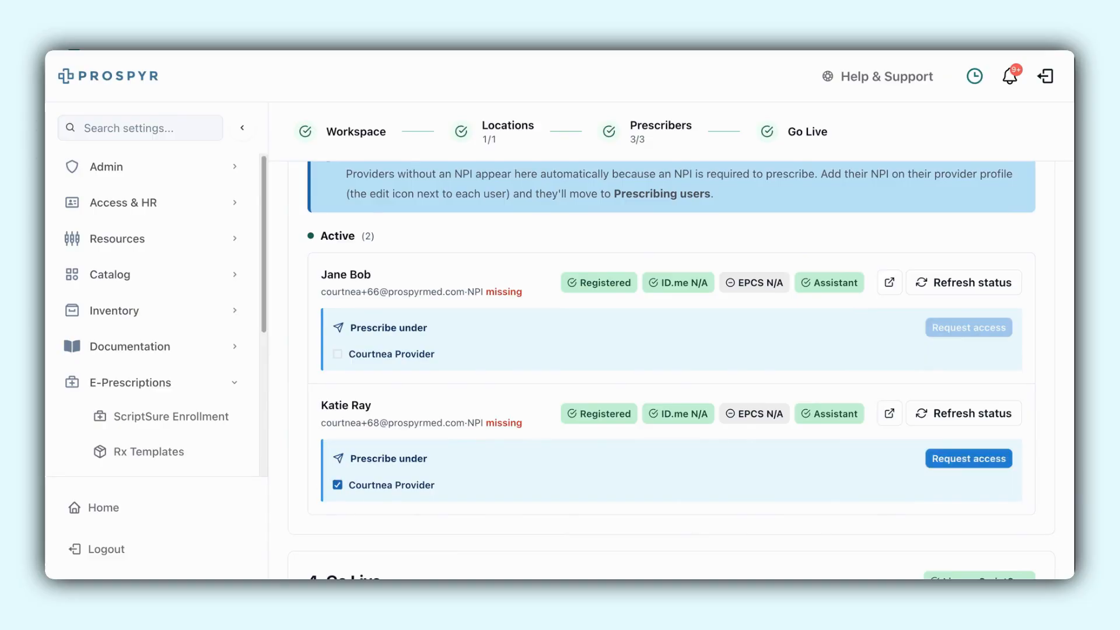
left_click(968, 459)
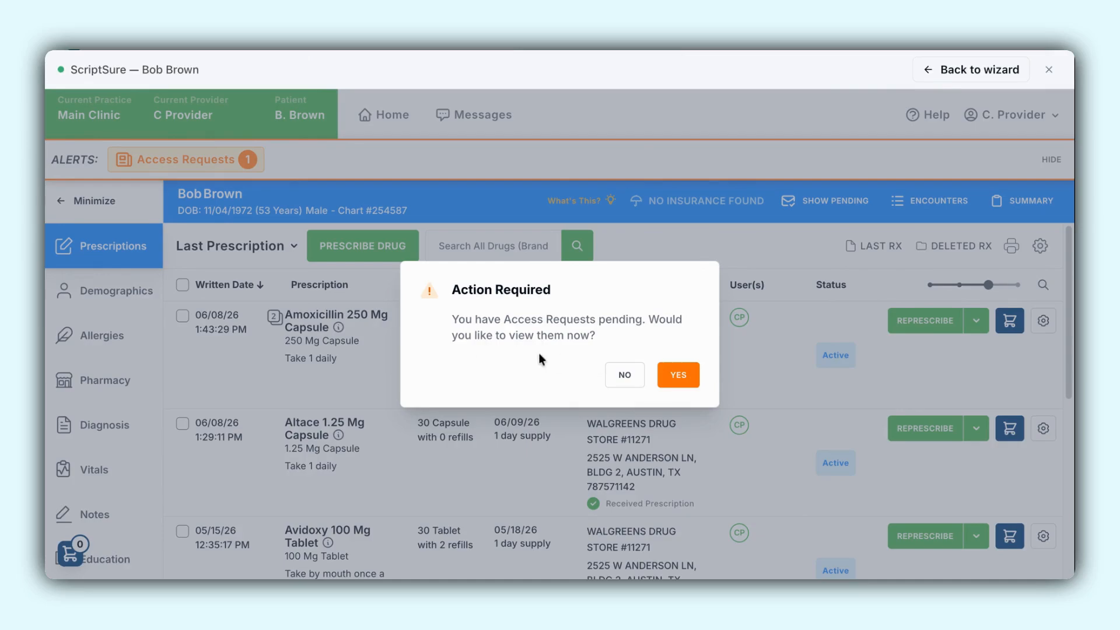
- In the pending access requests, tick non-controlled sending without approval and RefillRx approval and denial, and grant the assistant's request
left_click(678, 376)
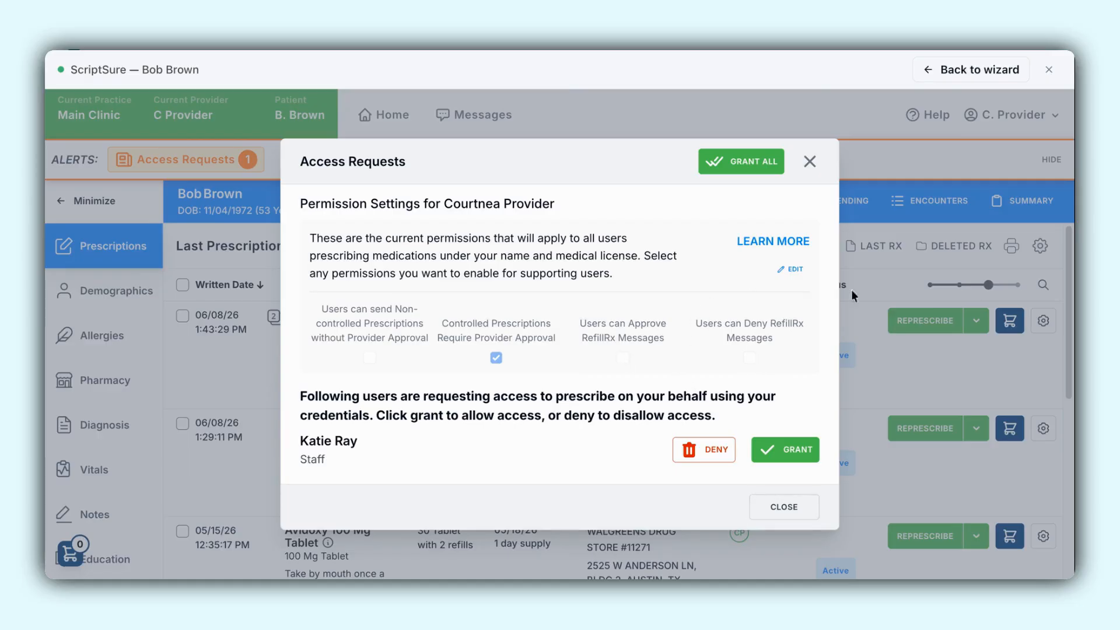
left_click(790, 269)
left_click(624, 357)
left_click(750, 358)
left_click(370, 358)
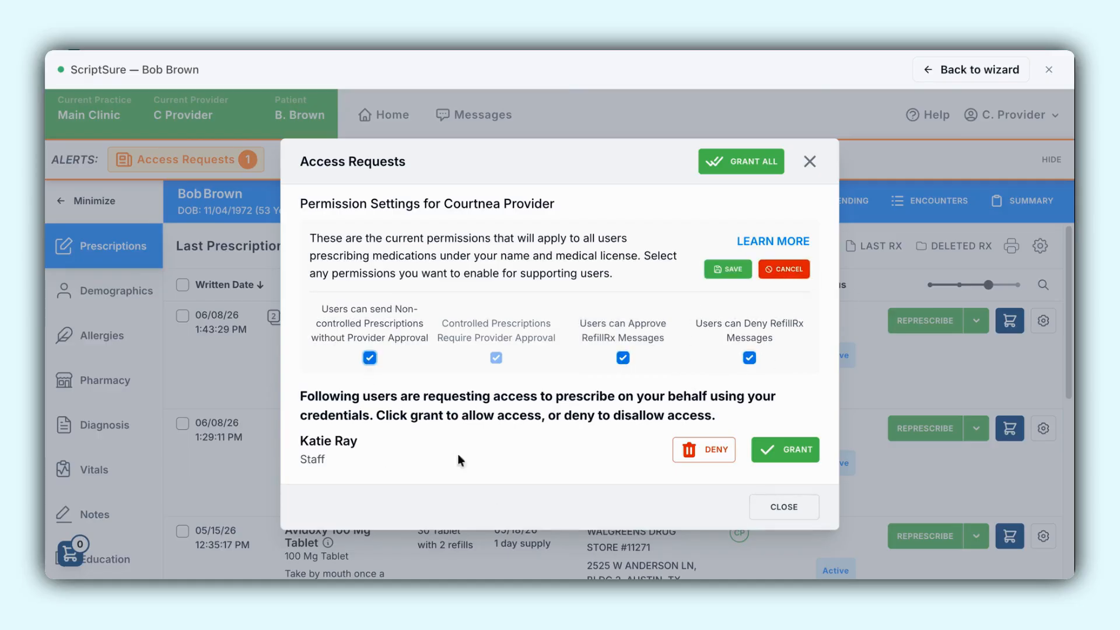
left_click(800, 455)
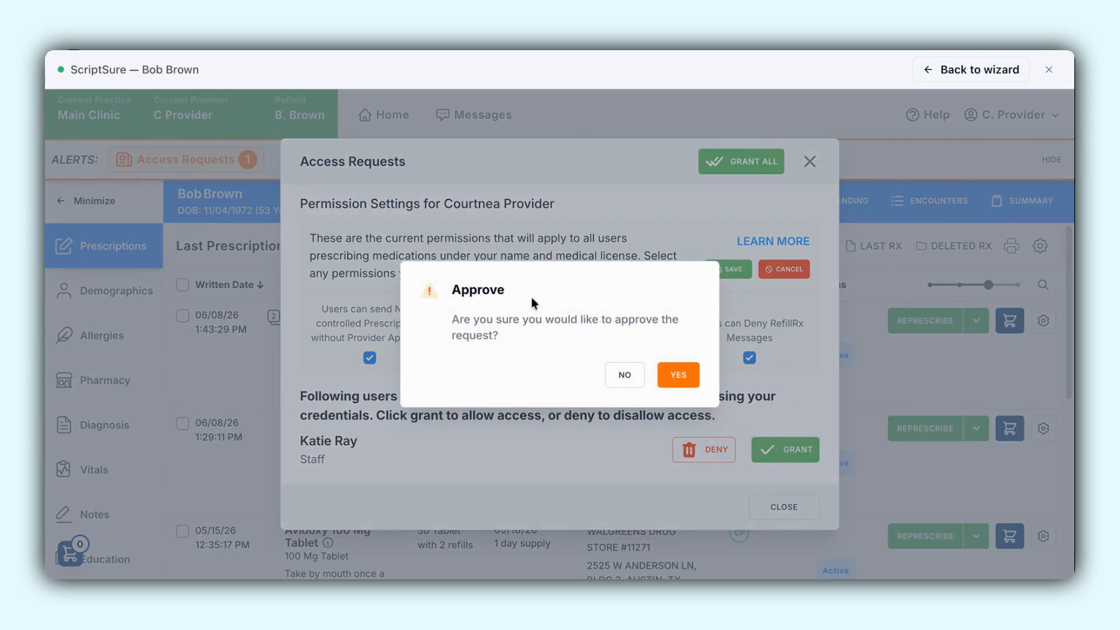
left_click(683, 376)
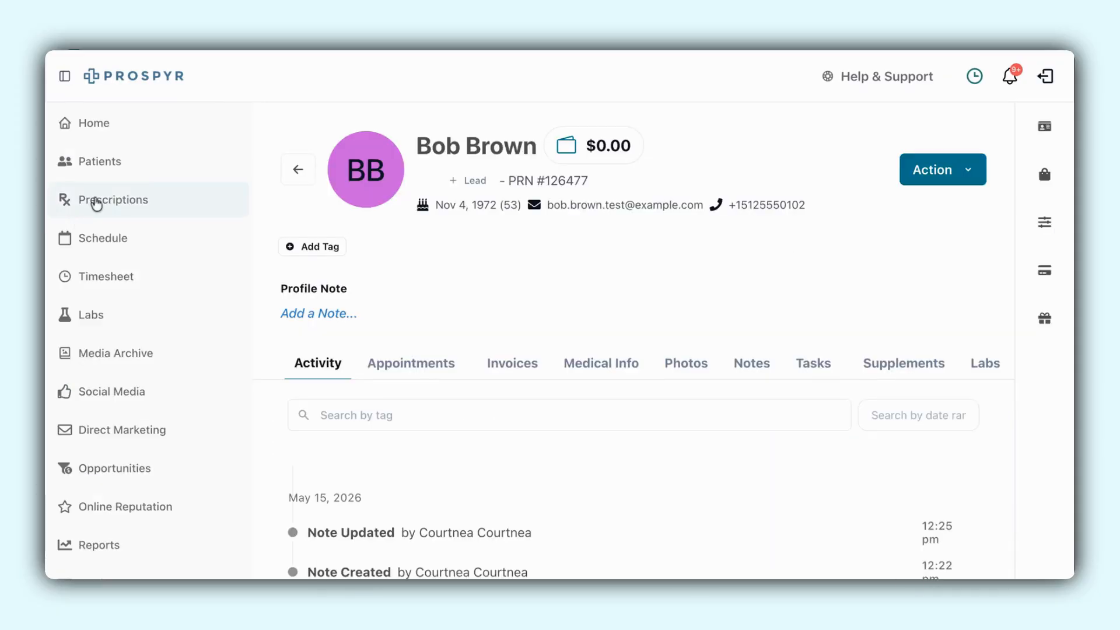
- Start a new prescription from the Prescriptions page for the first patient in the list
left_click(97, 204)
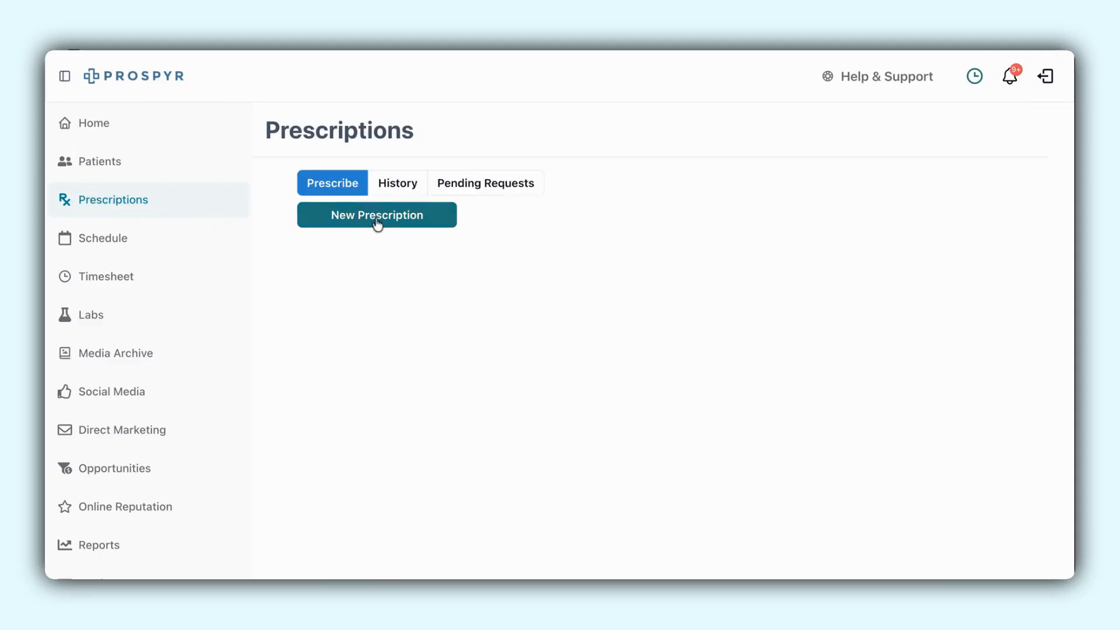
left_click(376, 221)
left_click(634, 257)
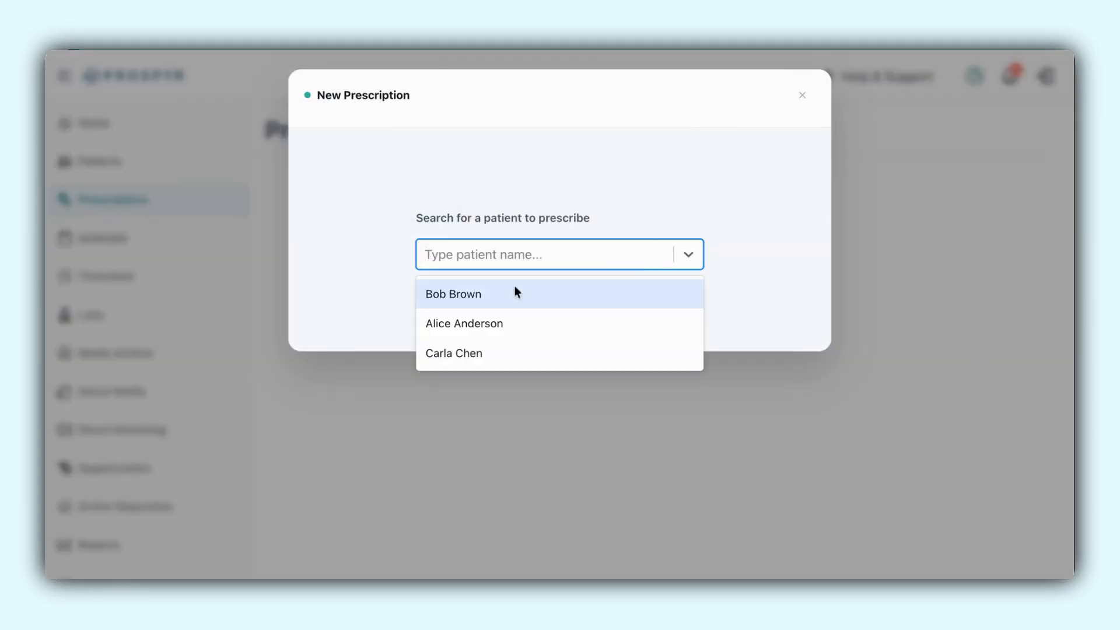
left_click(478, 294)
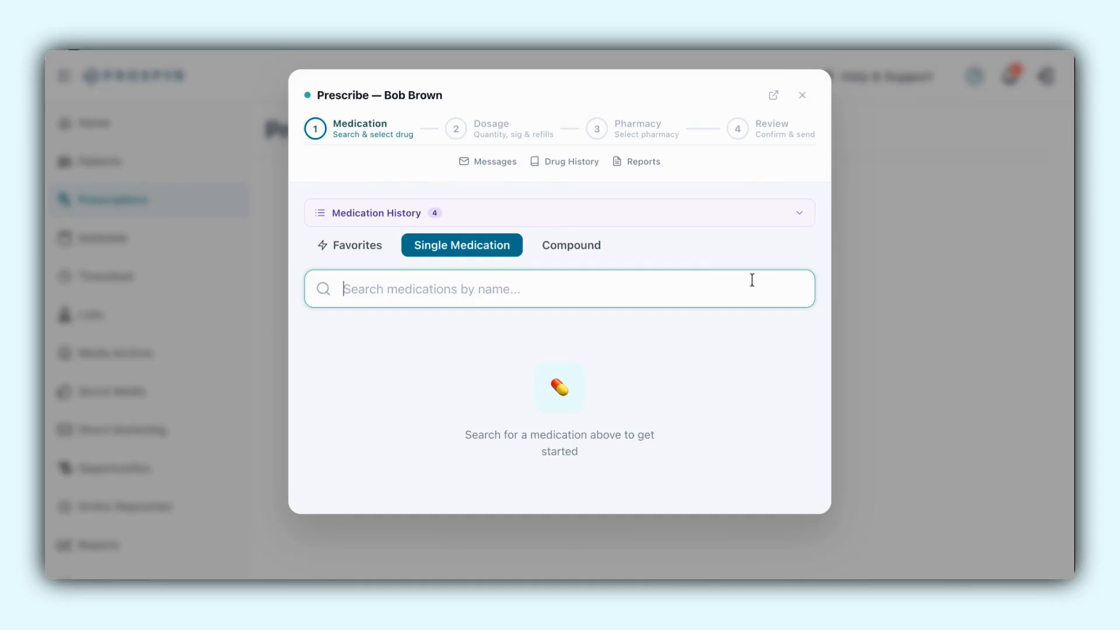
- Load the Amoxicillin favorite into the prescription, keep its dosage details, and continue to the pharmacy selection
left_click(357, 248)
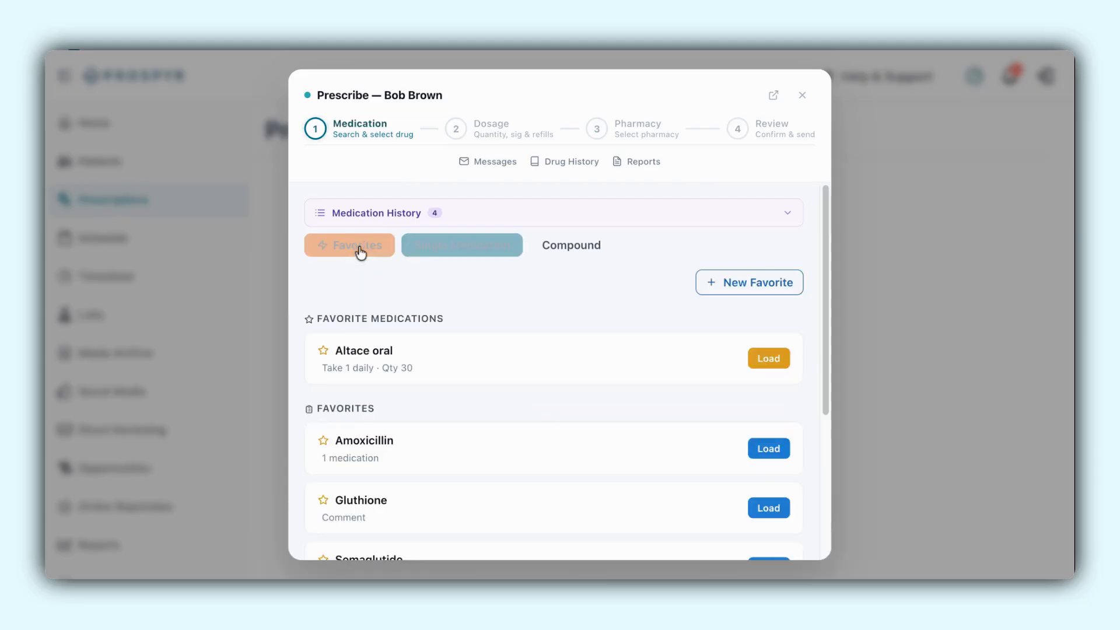
scroll(622, 554, "down", 4)
scroll(628, 330, "up", 3)
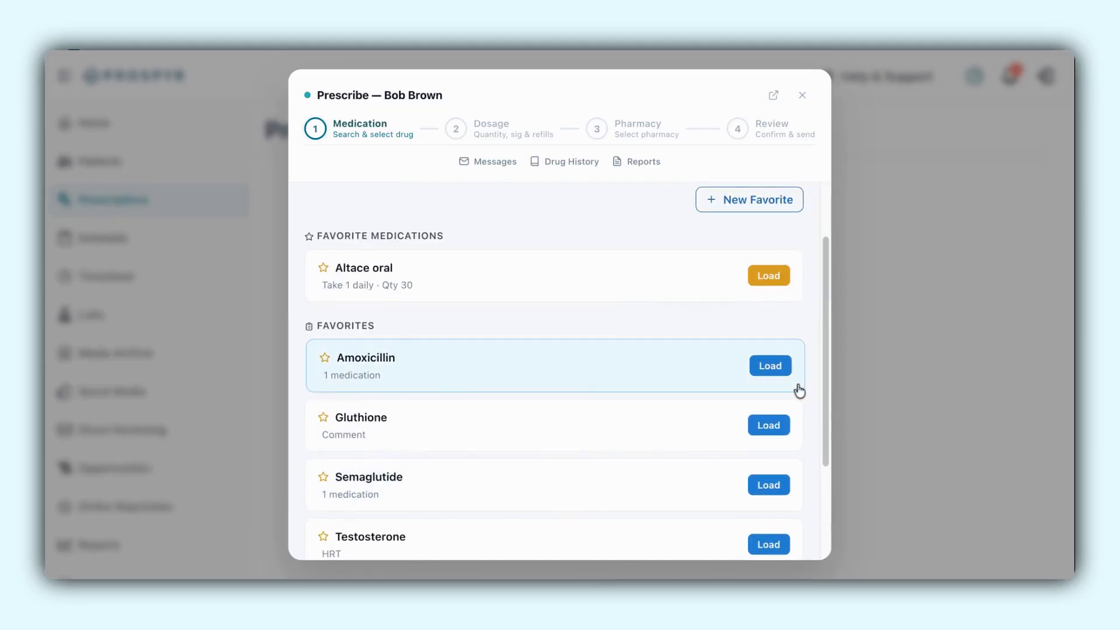
left_click(769, 367)
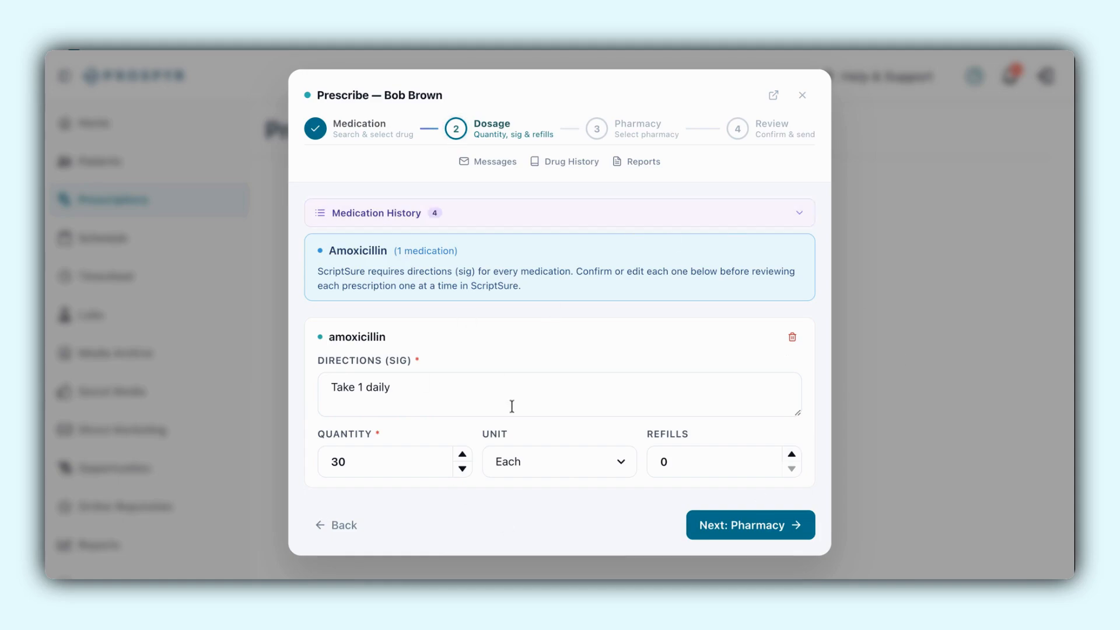
left_click(755, 527)
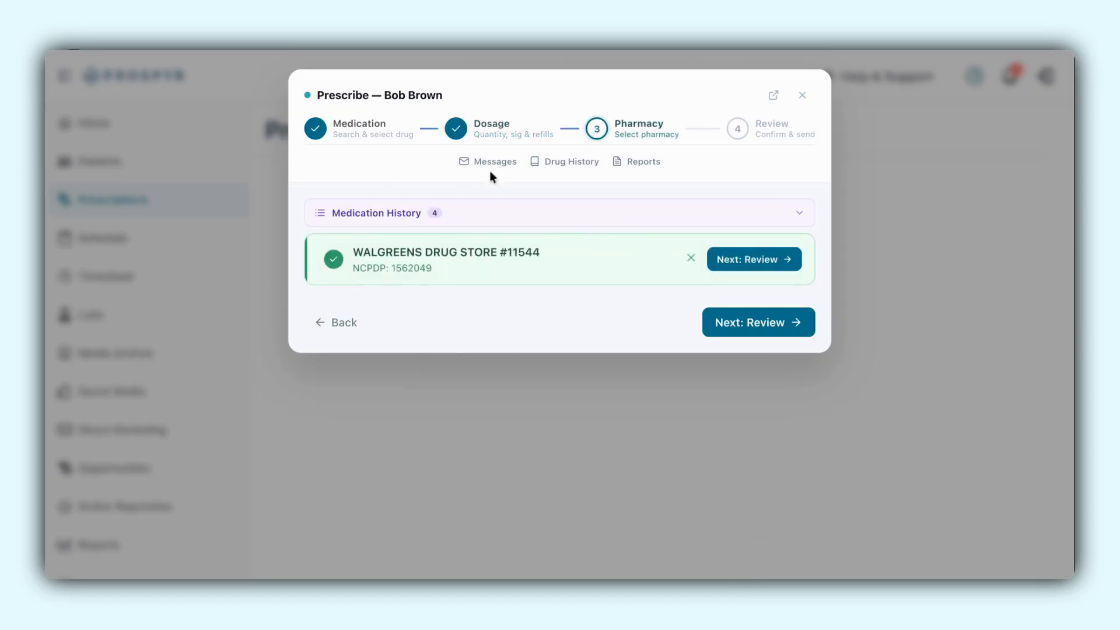
- Replace the preselected pharmacy with Drugco Health Specialty Pharmacy by searching ZIP 78704, and continue to the review
left_click(691, 258)
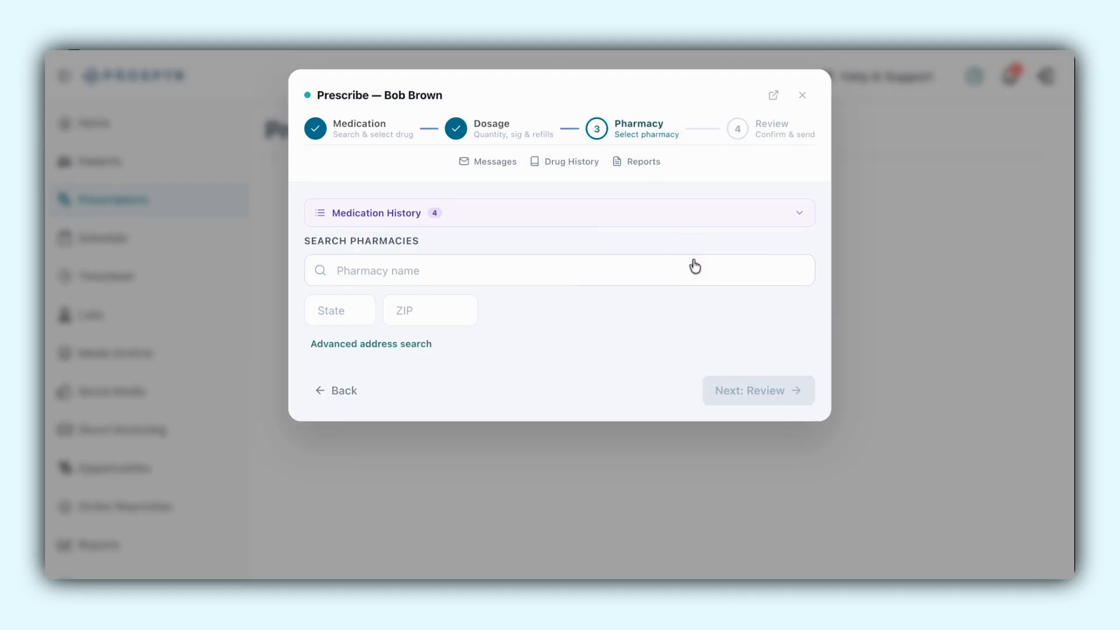
left_click(368, 266)
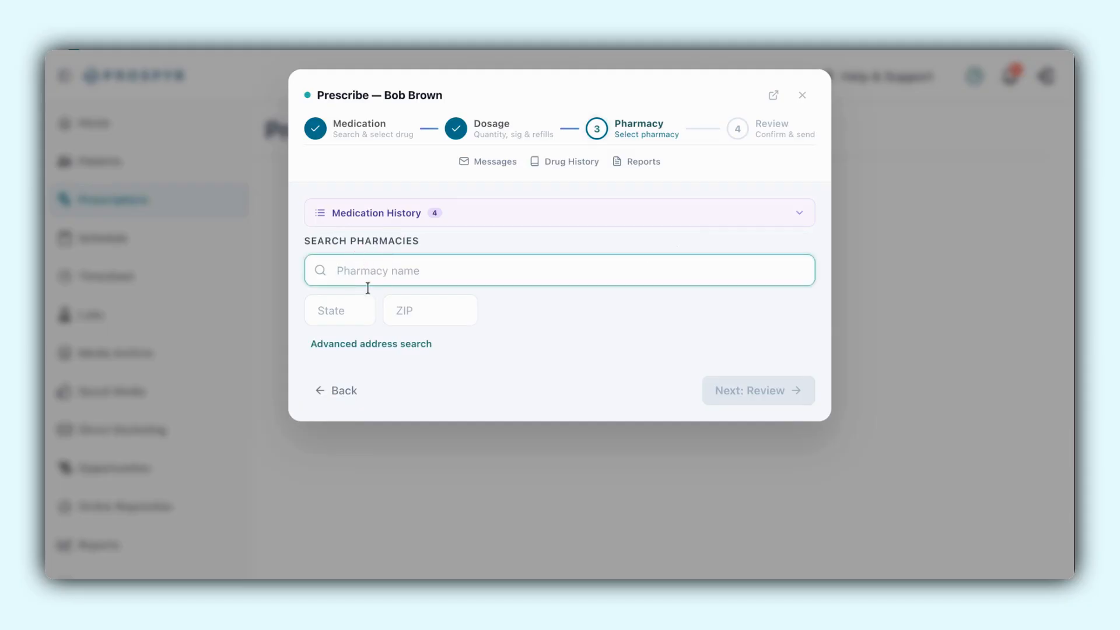
left_click(402, 312)
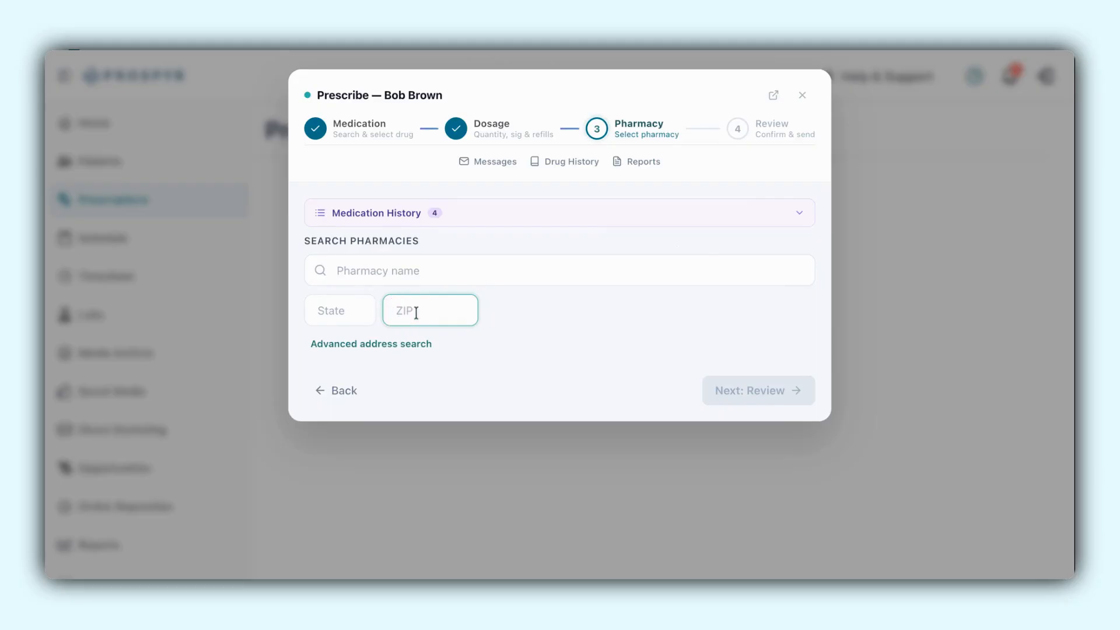
type("78704")
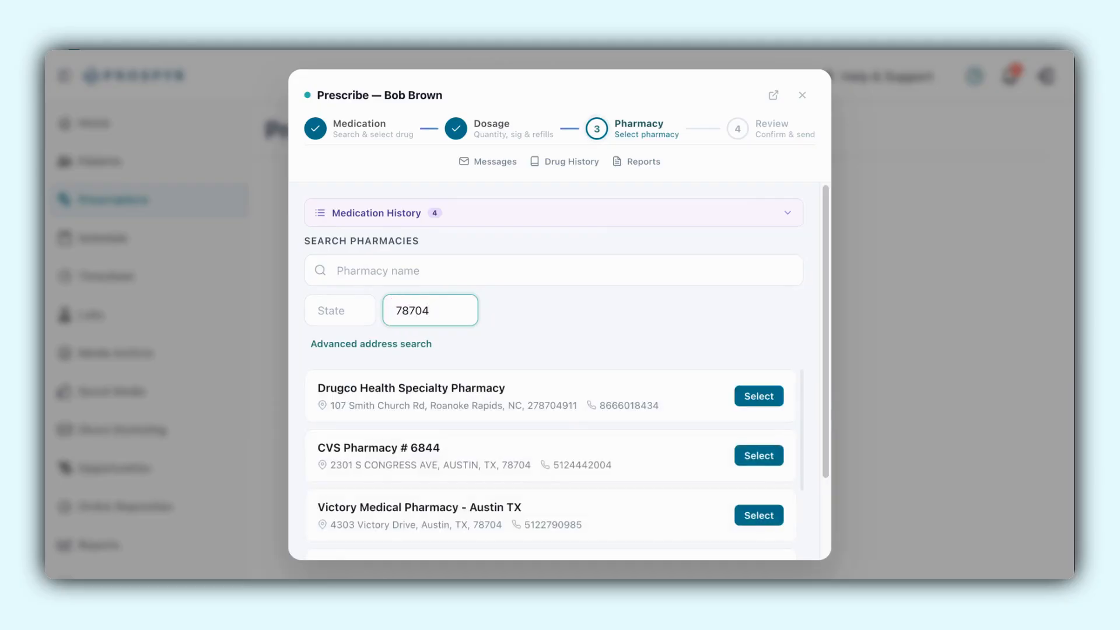
left_click(410, 405)
left_click(782, 324)
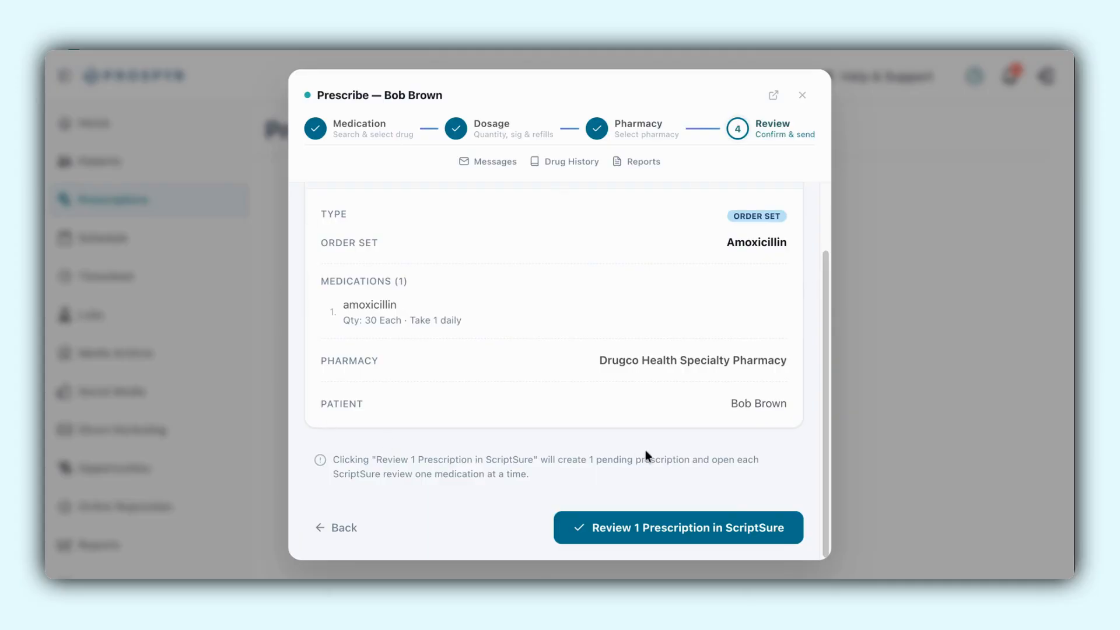
- Review the amoxicillin prescription in ScriptSure, queue it to the provider for approval, and close the submission window
left_click(669, 533)
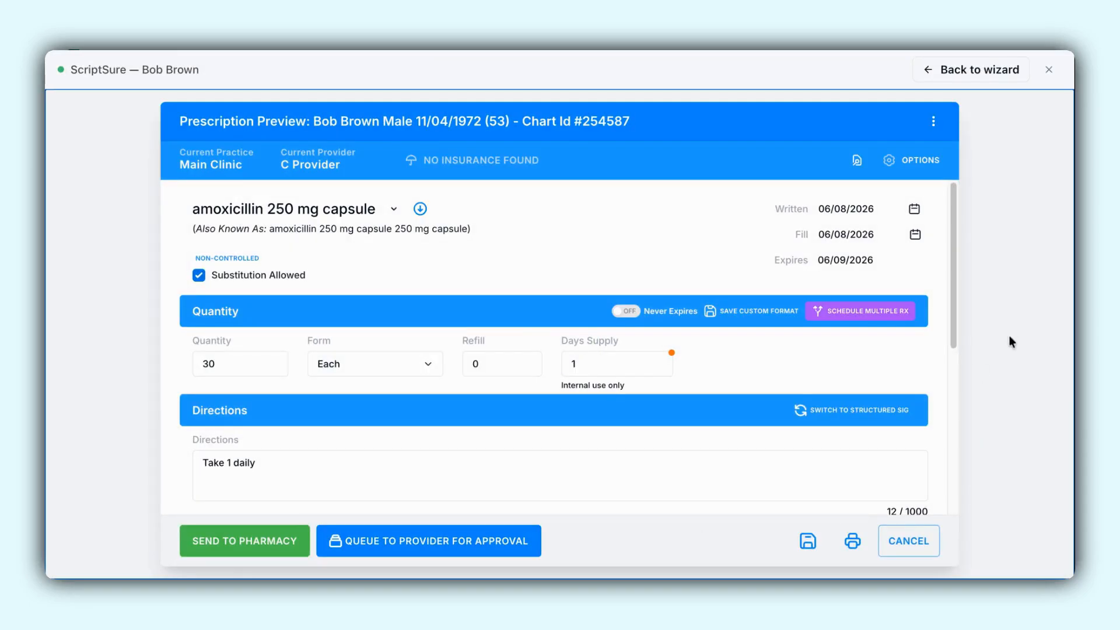
scroll(705, 393, "down", 5)
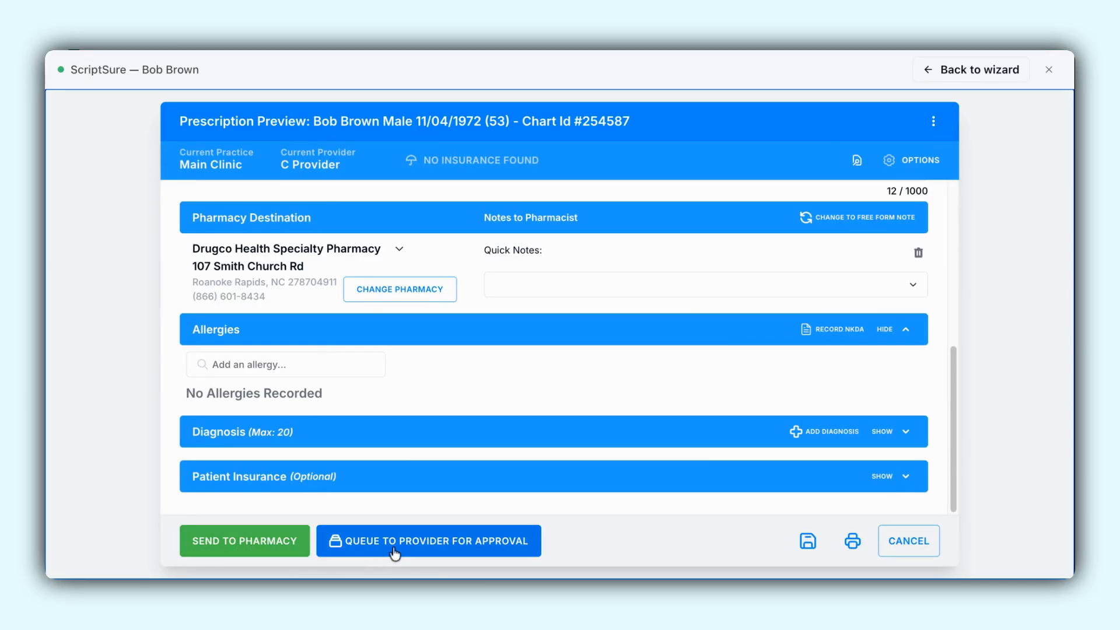
left_click(415, 546)
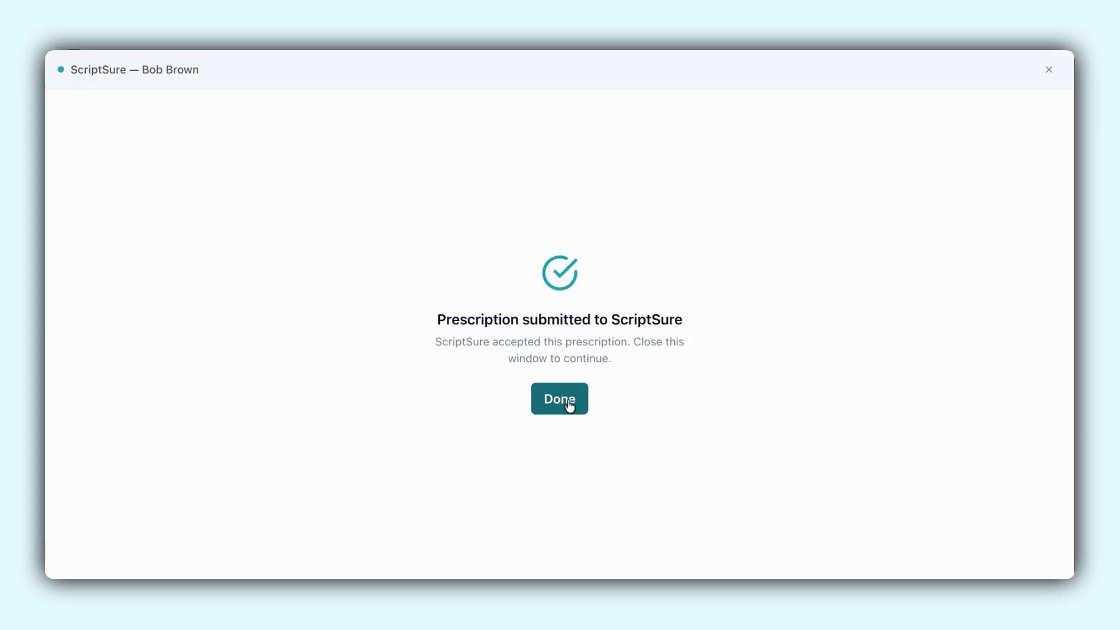
left_click(569, 405)
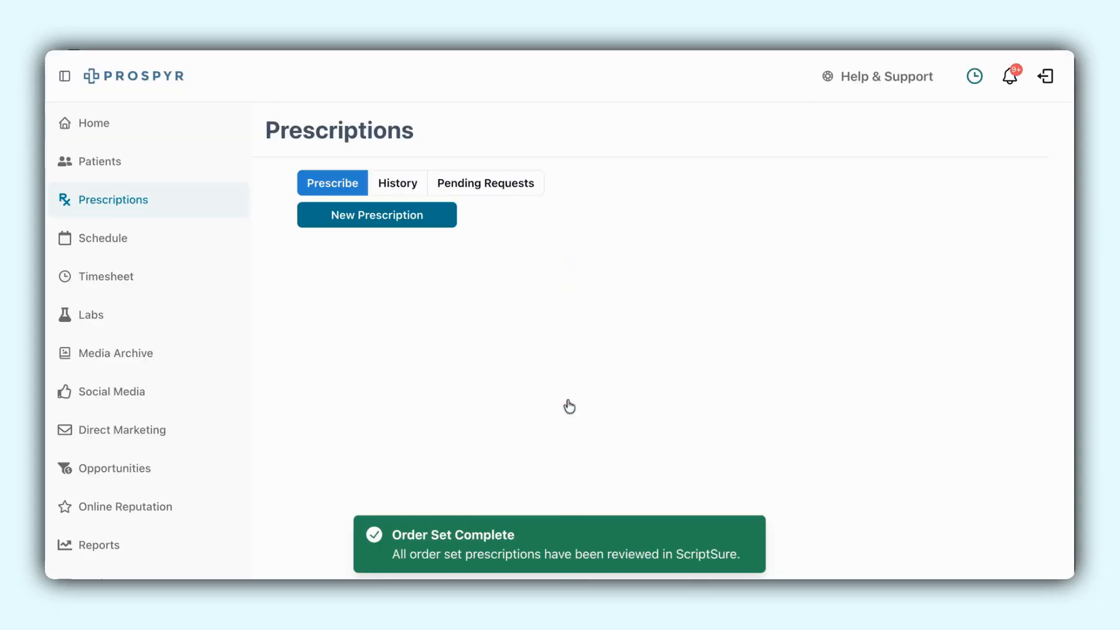
- Start a new prescription for the patient, search medications for "Doxyc", and select the Avidoxy DK 100 mg-2 %-SPF 30 kit
left_click(370, 219)
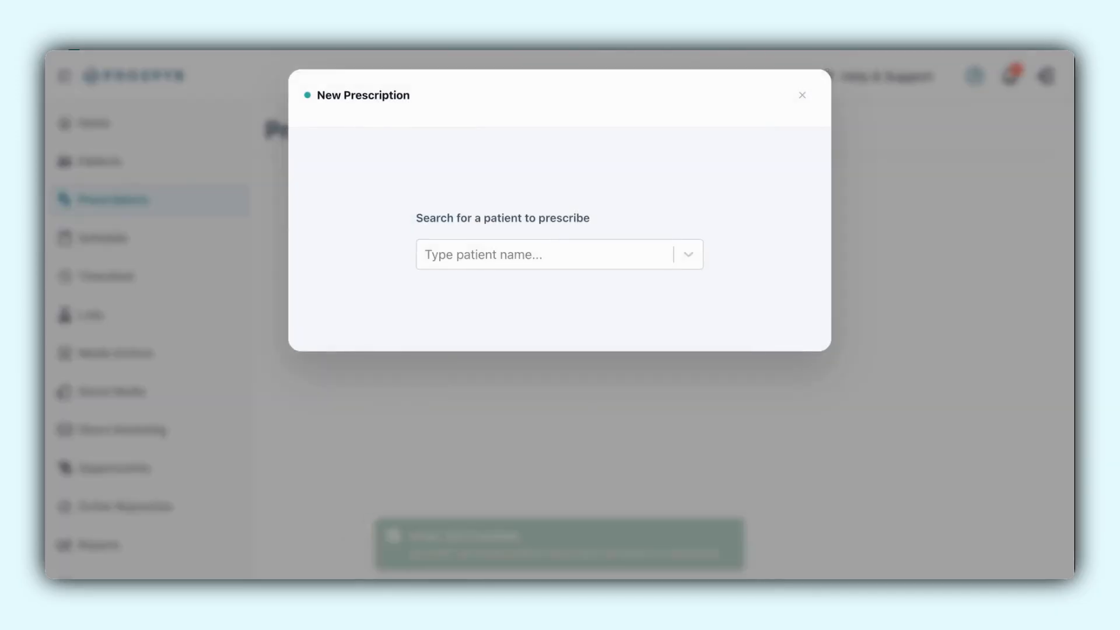
left_click(517, 256)
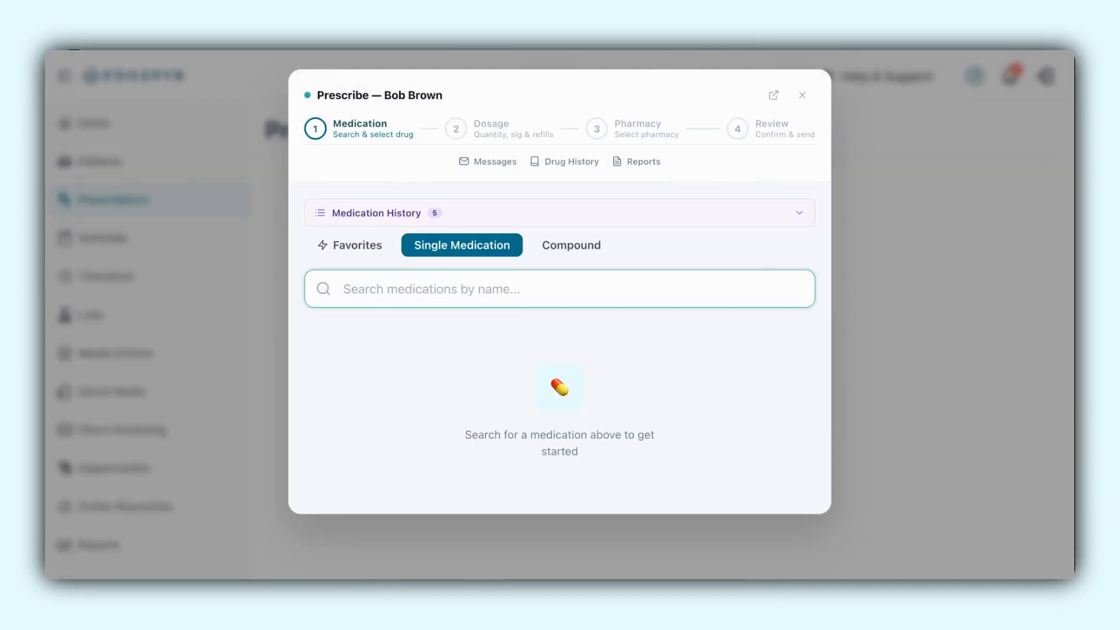
type("Doxyc")
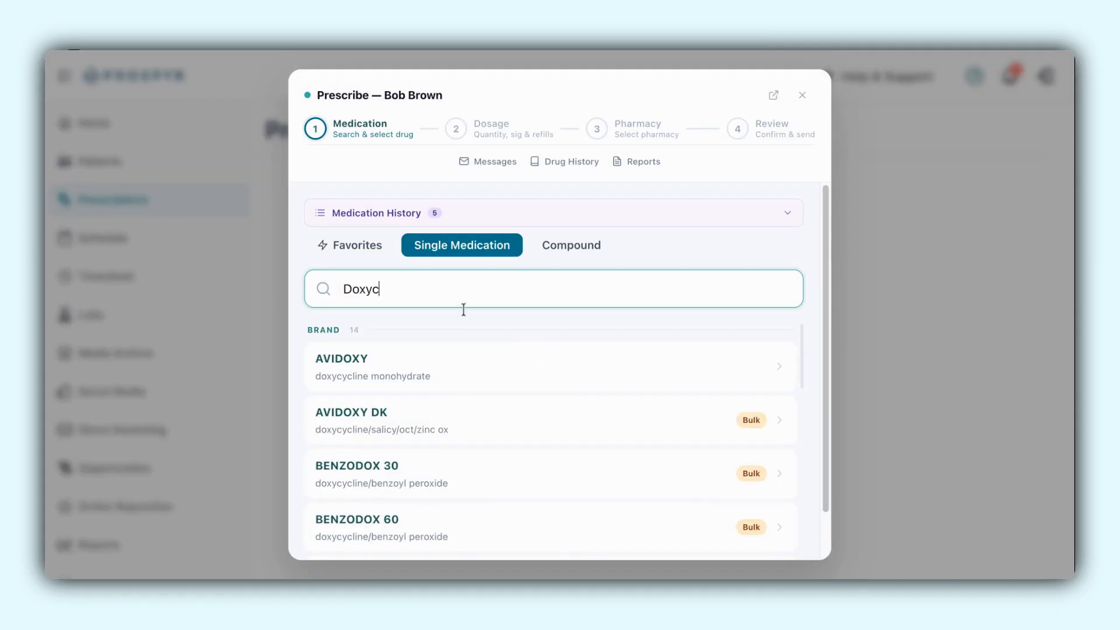
left_click(409, 421)
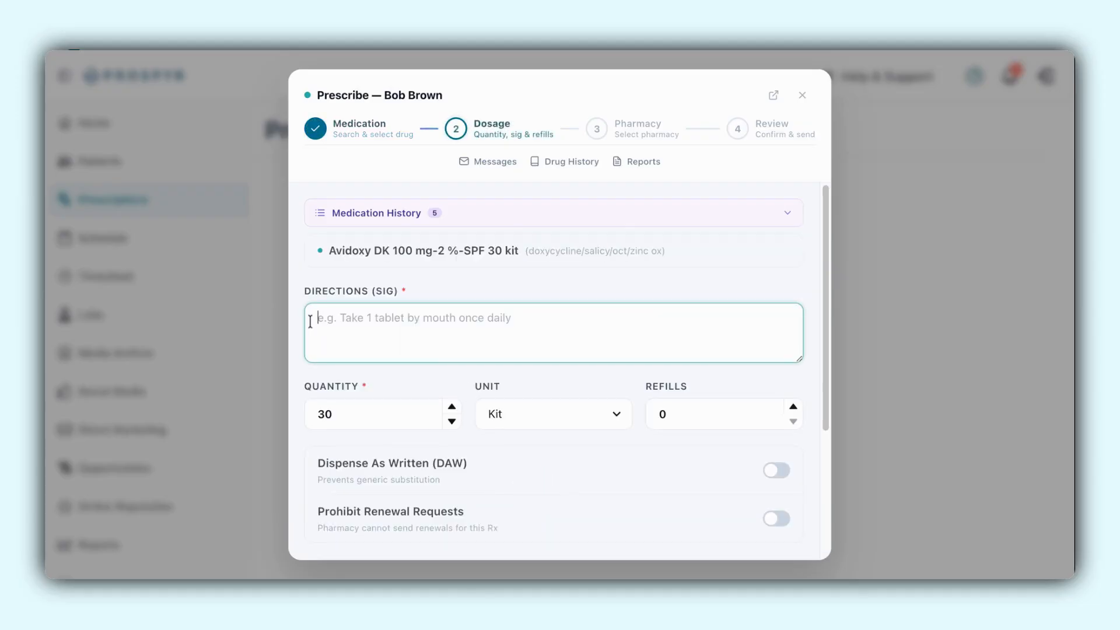
- Enter the directions "Take 1 daily" and set the prescription's quantity to 24 and refills to 1
type("Take 1 daily")
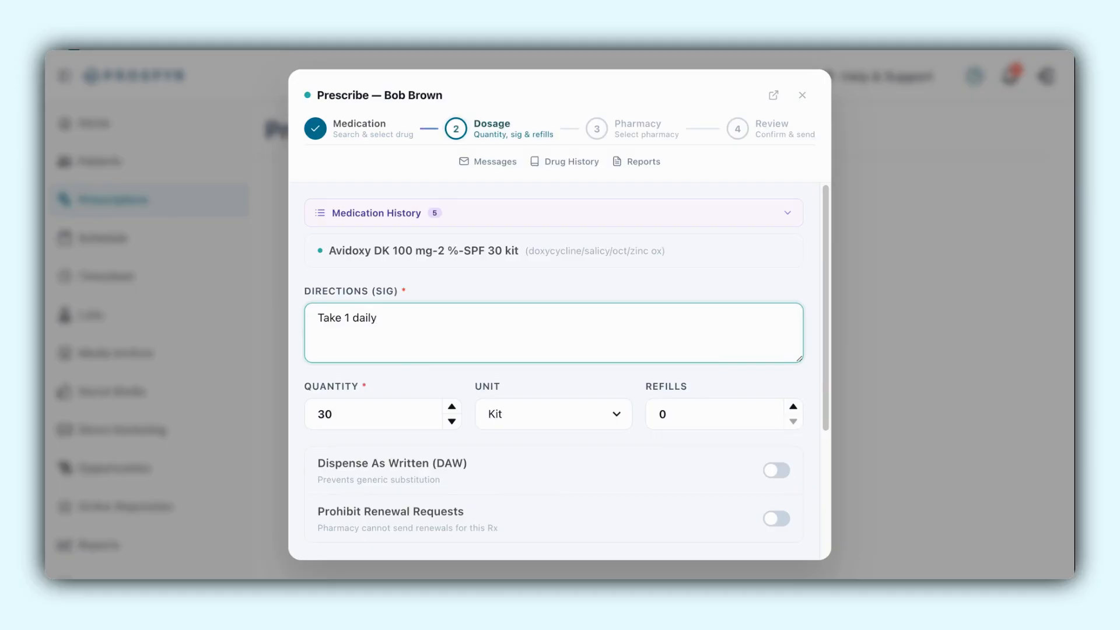
double_click(362, 414)
type("24")
key("Tab")
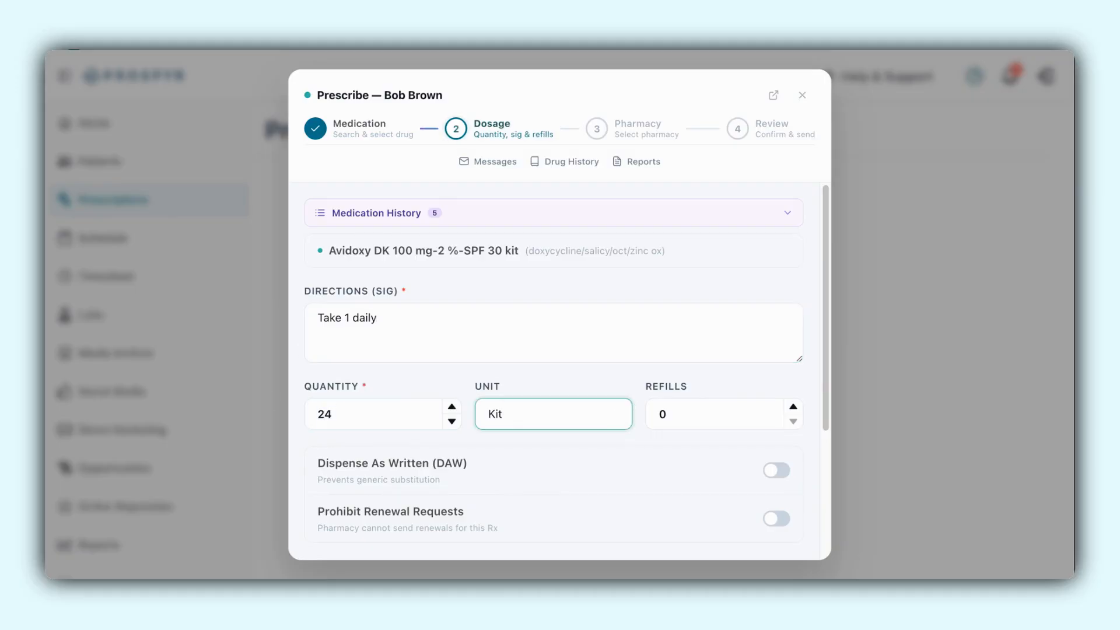
left_click(794, 407)
- Enable Dispense As Written and Prohibit Renewal Requests, leave the diagnosis and pharmacy notes empty, and continue to the pharmacy selection
scroll(616, 411, "down", 3)
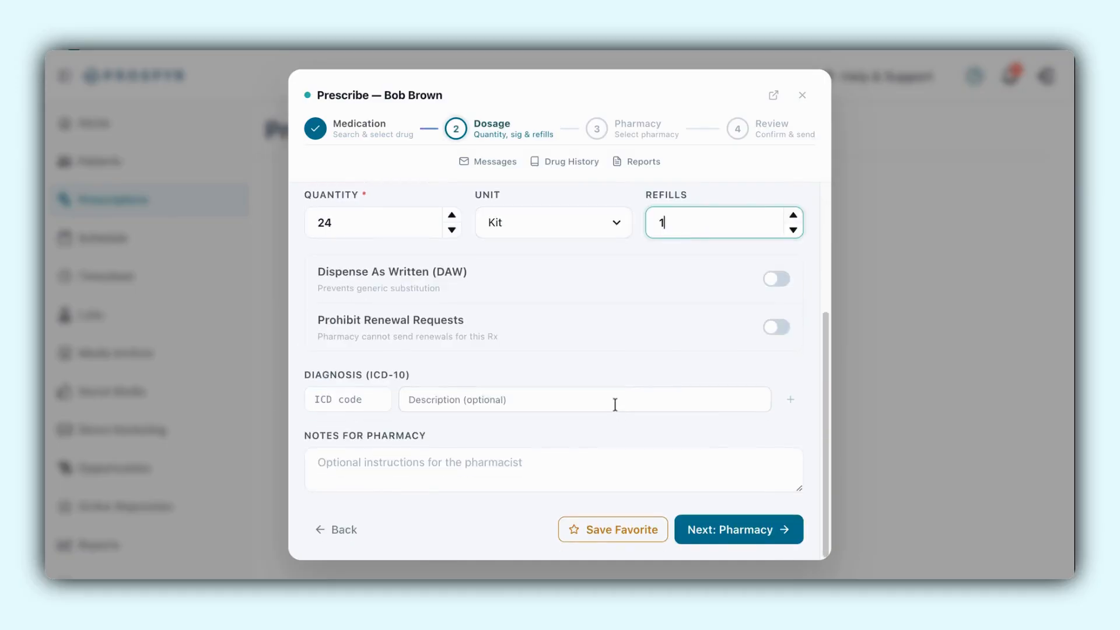
left_click(772, 285)
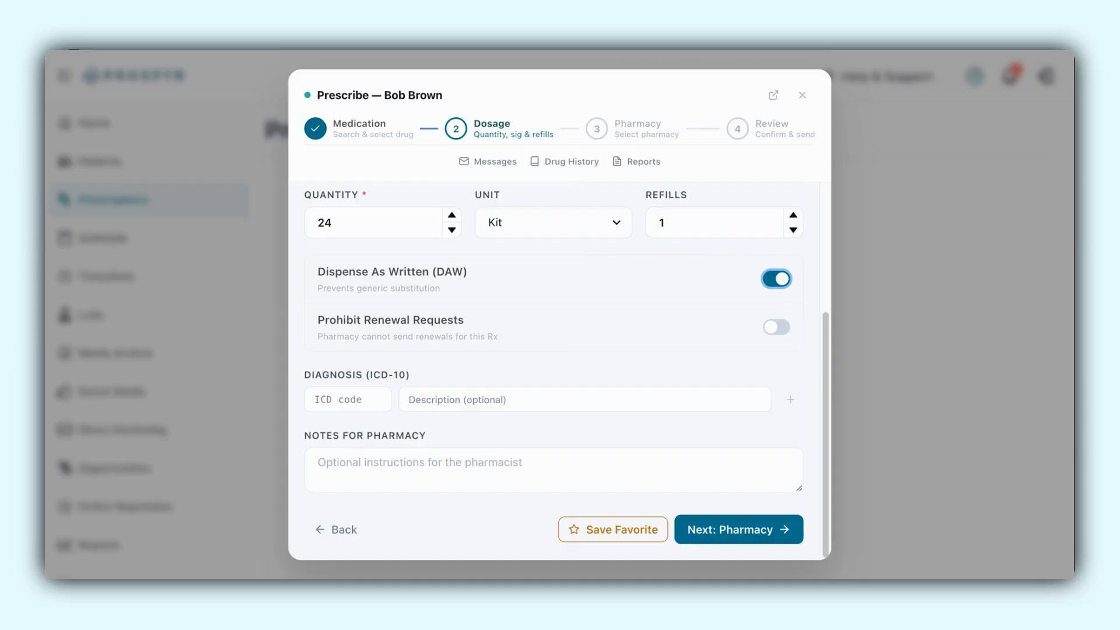
left_click(775, 328)
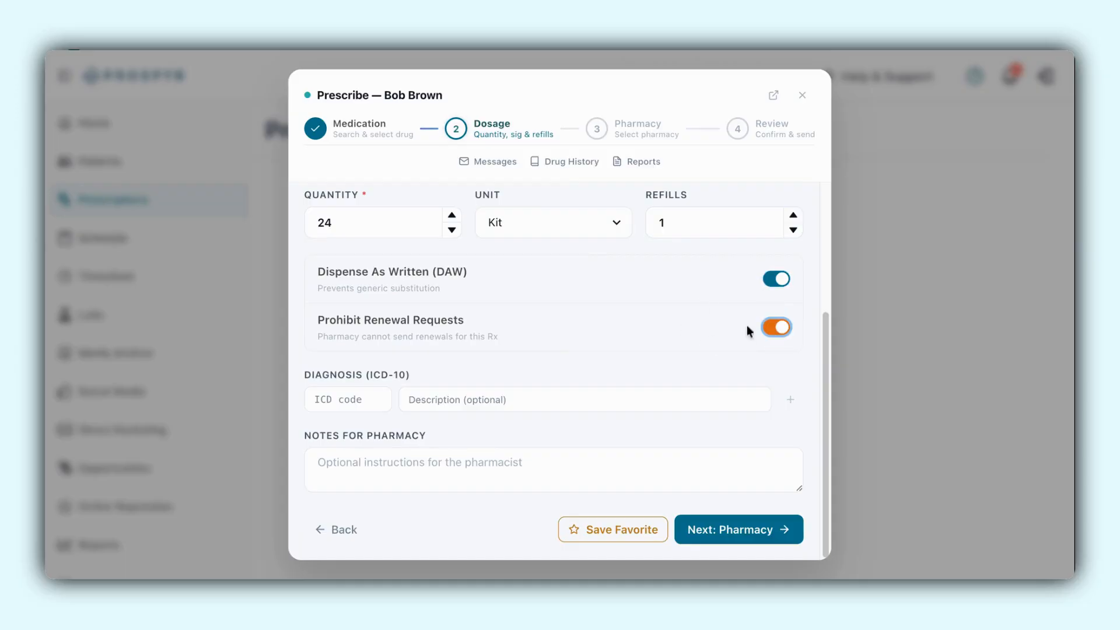
left_click(333, 401)
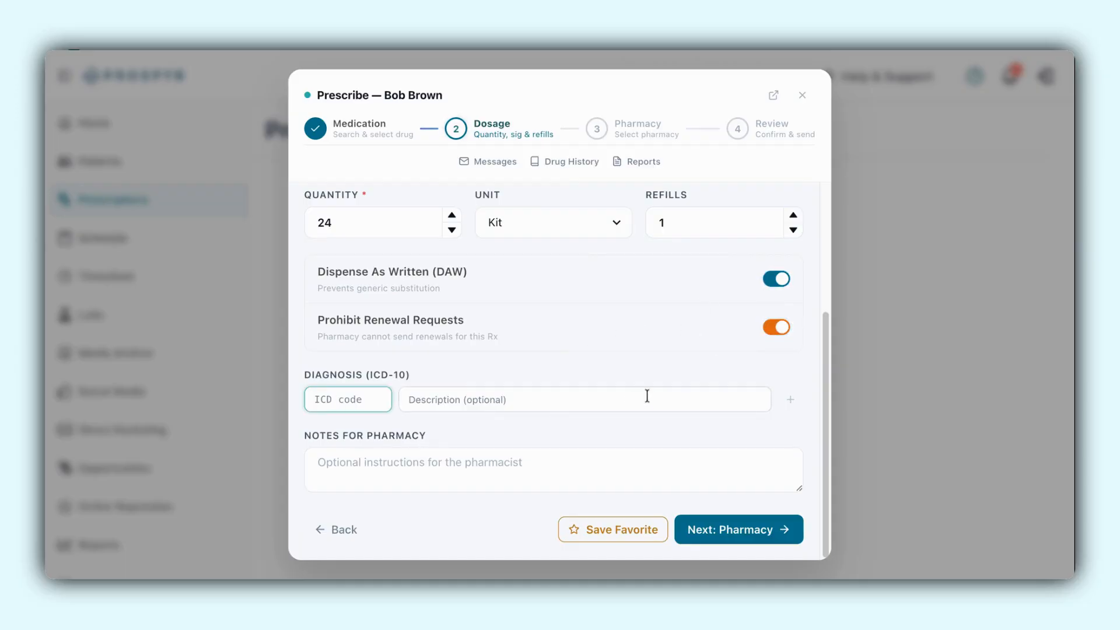
left_click(334, 470)
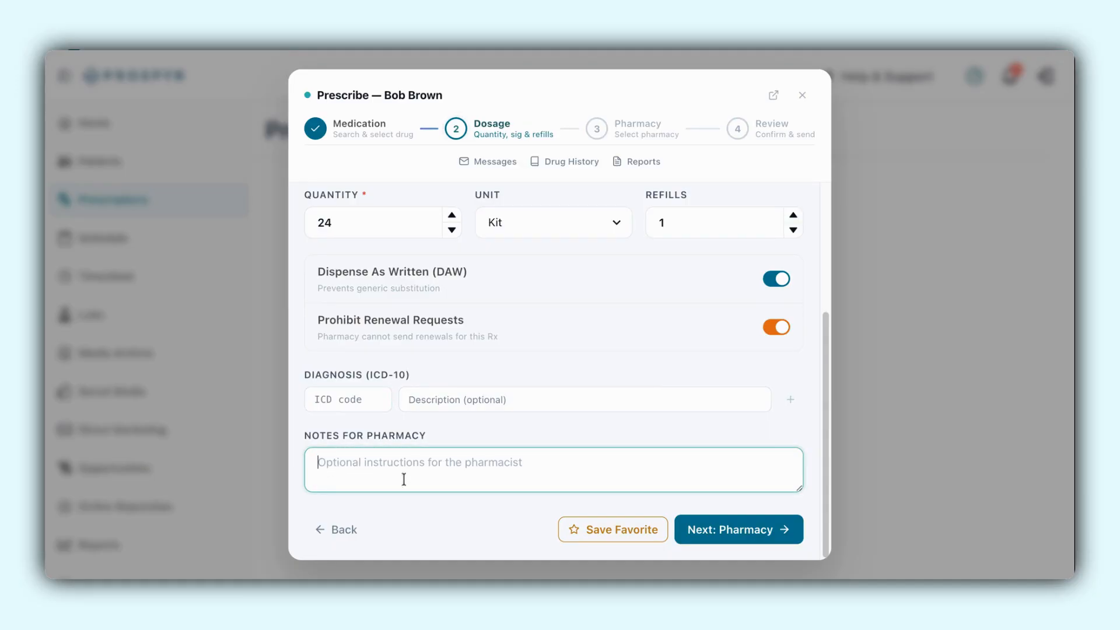
left_click(748, 535)
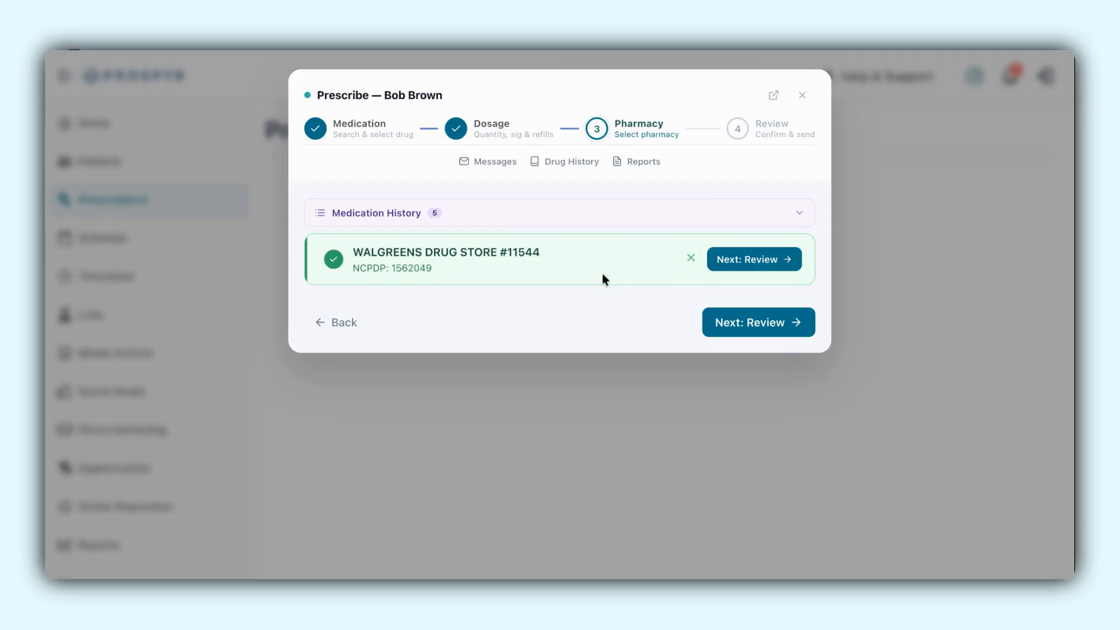
- Keep Walgreens Drug Store #11544 as the pharmacy, check the prescription summary, and create the prescription
left_click(769, 328)
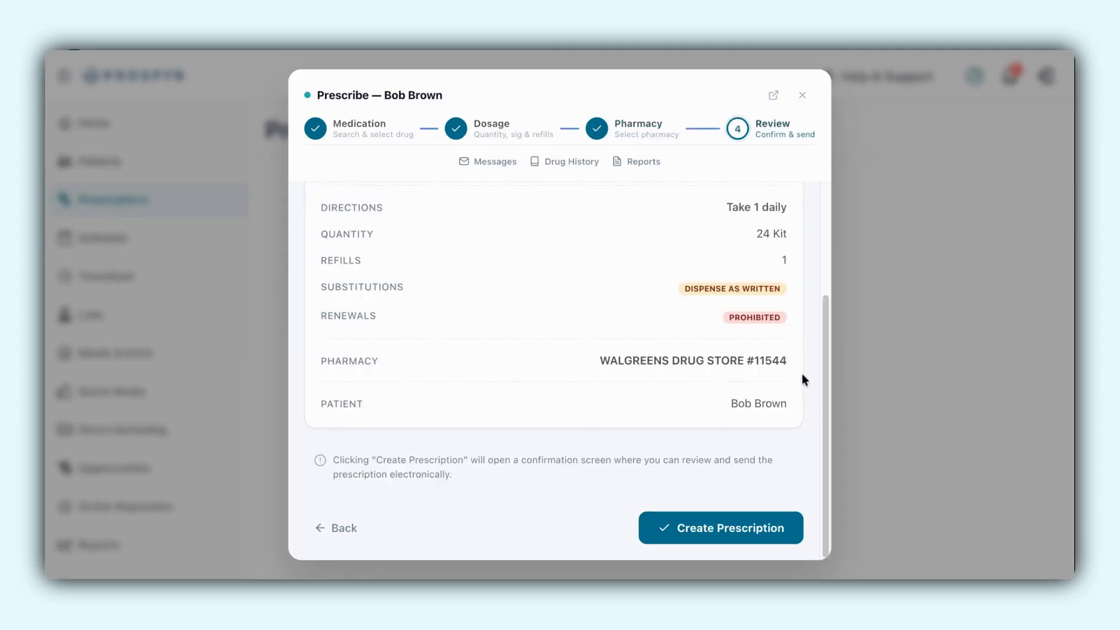
scroll(802, 373, "up", 3)
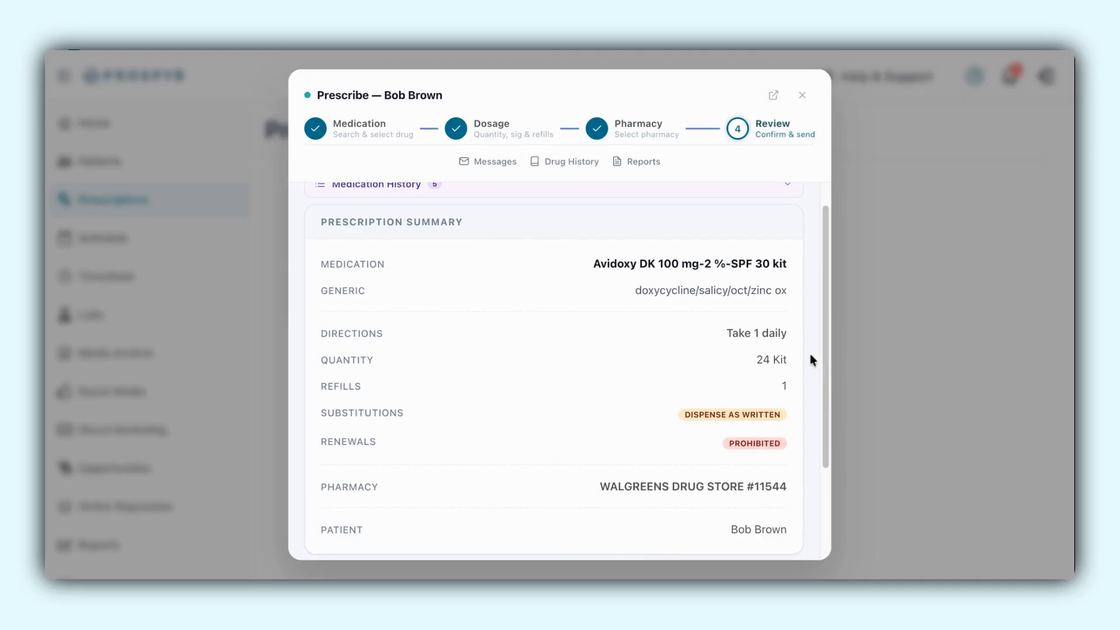
scroll(810, 356, "down", 3)
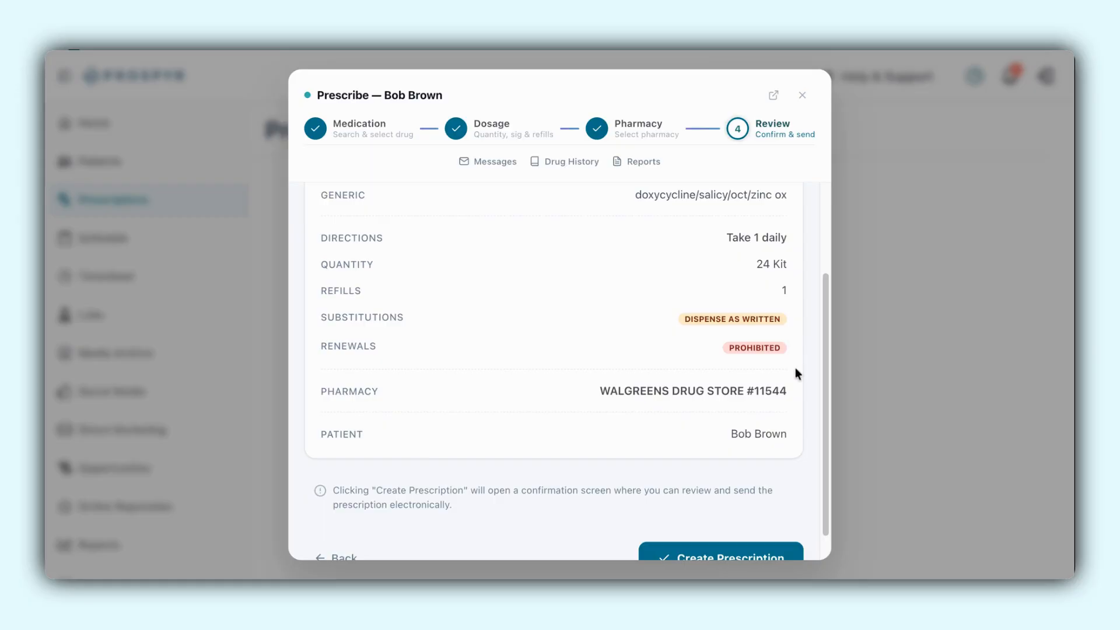
scroll(797, 371, "down", 1)
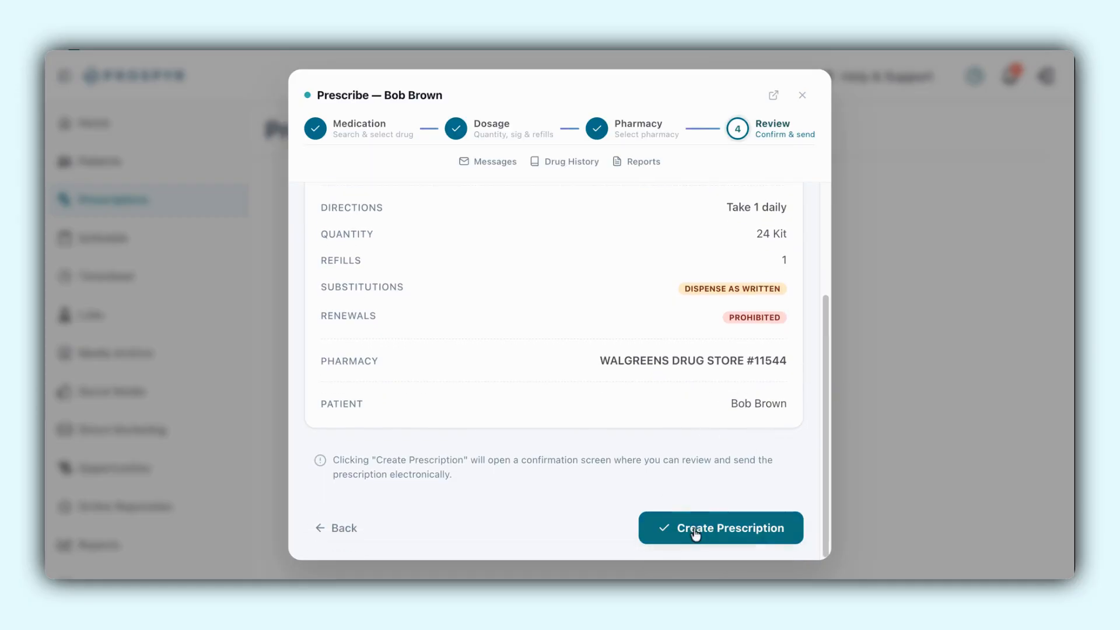
left_click(716, 532)
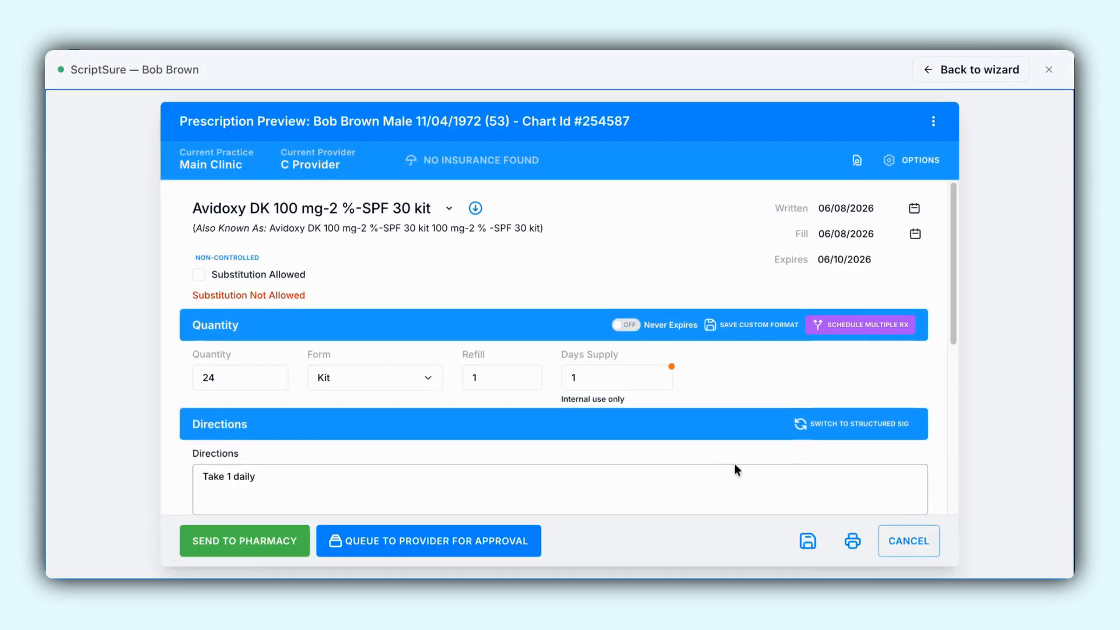
- Review the Avidoxy DK prescription preview in ScriptSure, approve and send it to the pharmacy, and close the submission window
scroll(799, 472, "down", 2)
scroll(865, 478, "up", 2)
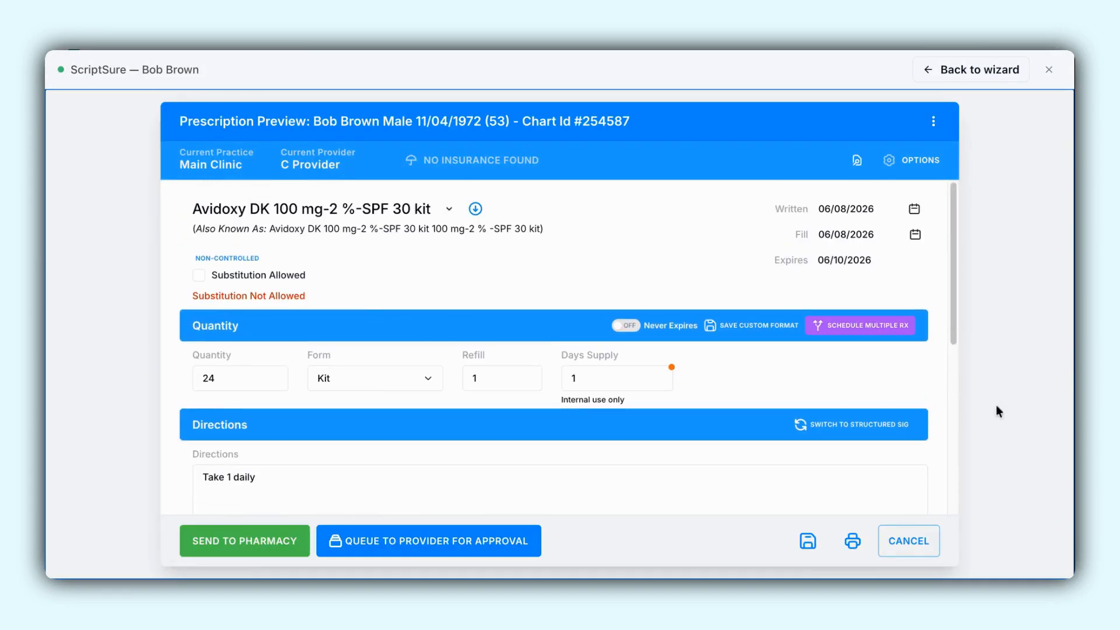
scroll(925, 312, "down", 3)
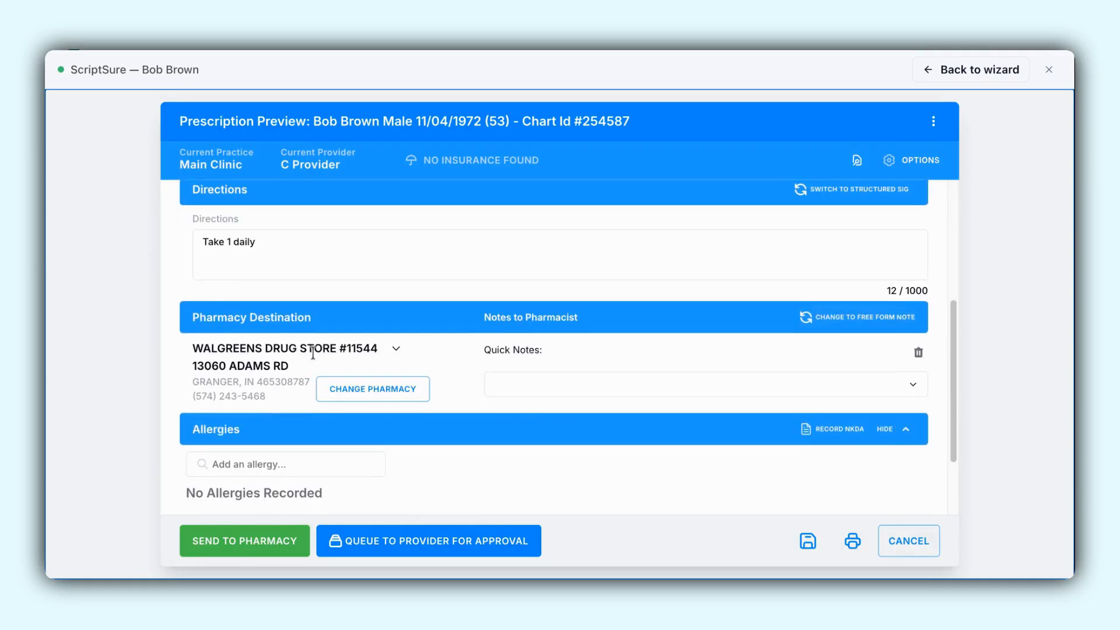
scroll(669, 395, "down", 2)
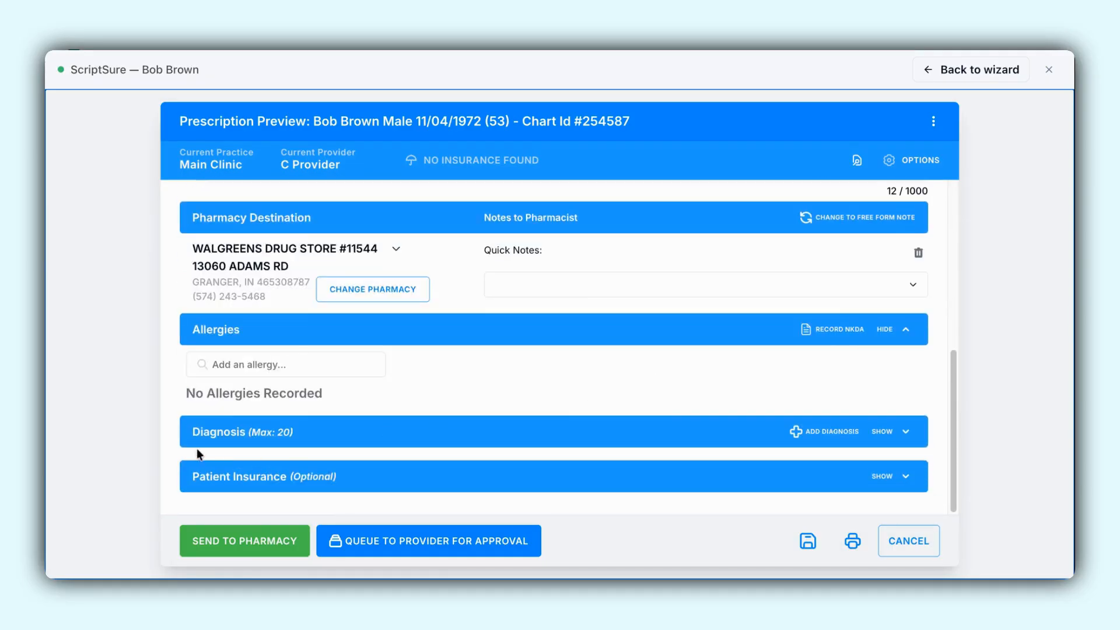
left_click(260, 543)
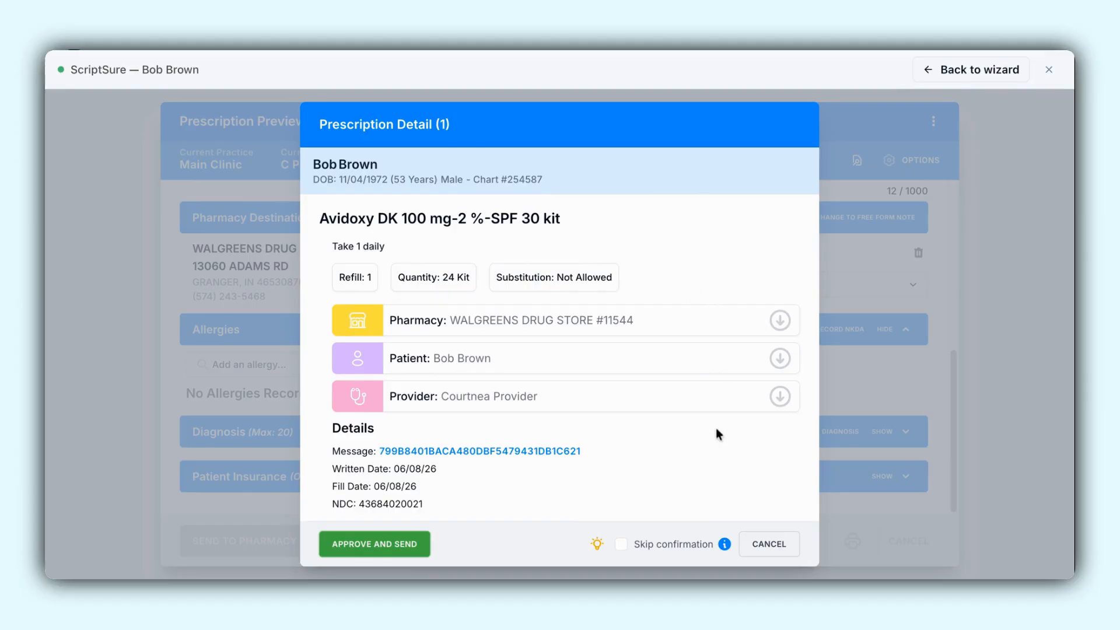
left_click(386, 543)
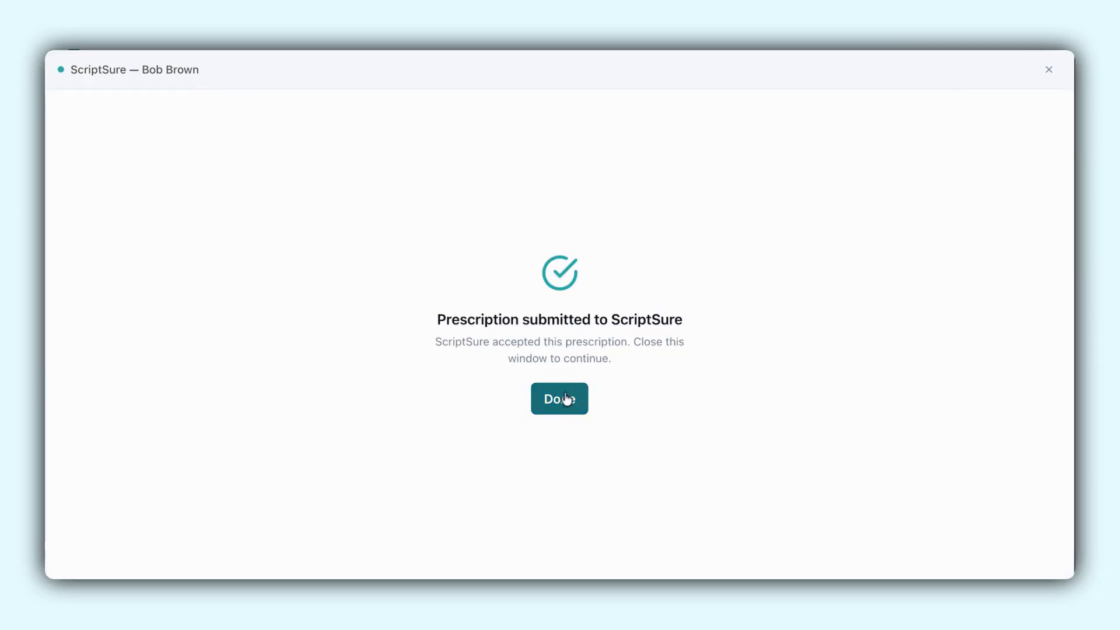
left_click(564, 400)
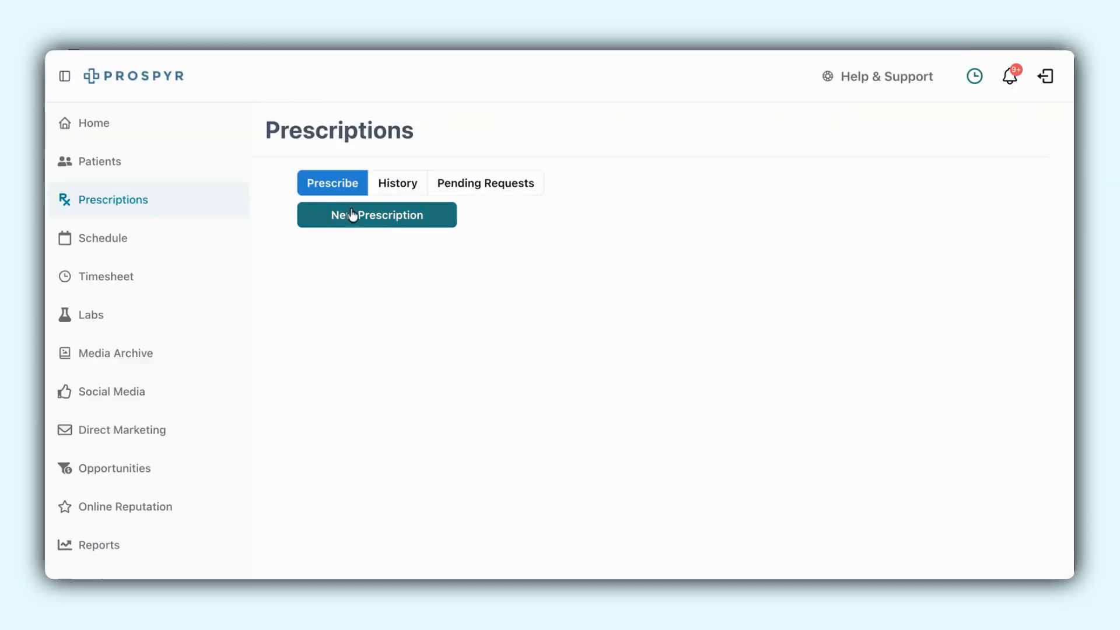
- Open the second patient's chart from the patient list and view the prescriptions in their medical information
left_click(112, 165)
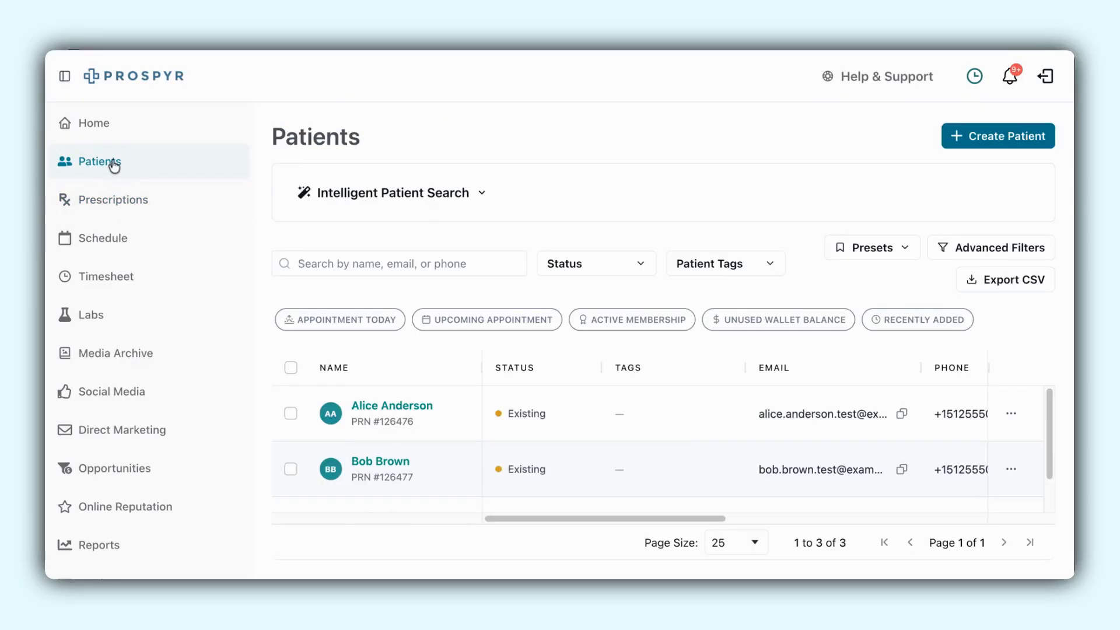
left_click(382, 462)
left_click(606, 364)
left_click(742, 421)
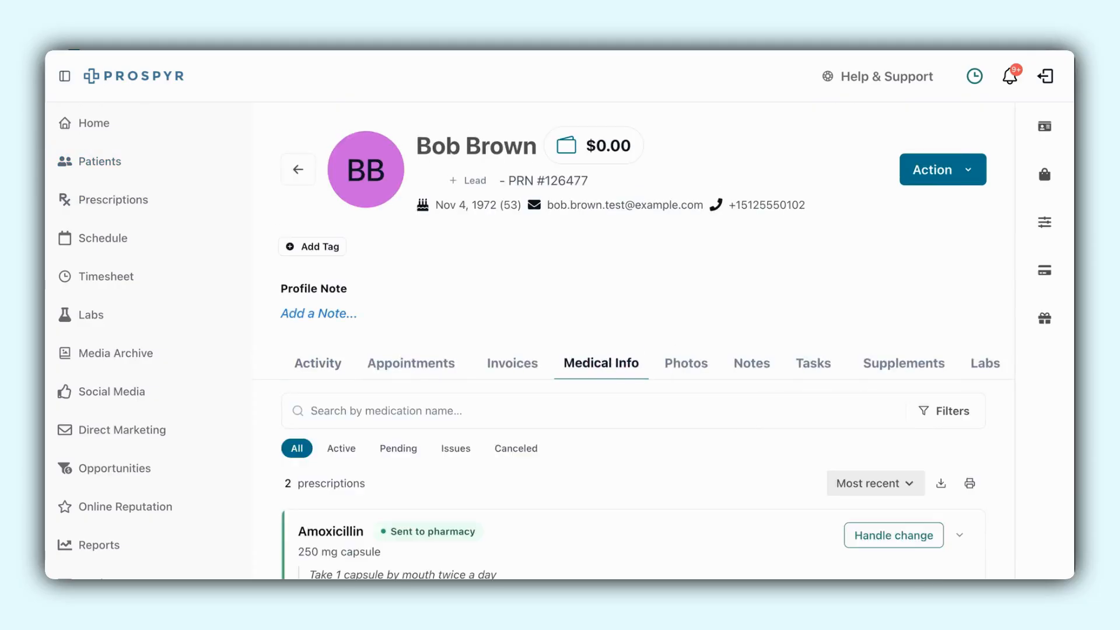
scroll(690, 385, "down", 3)
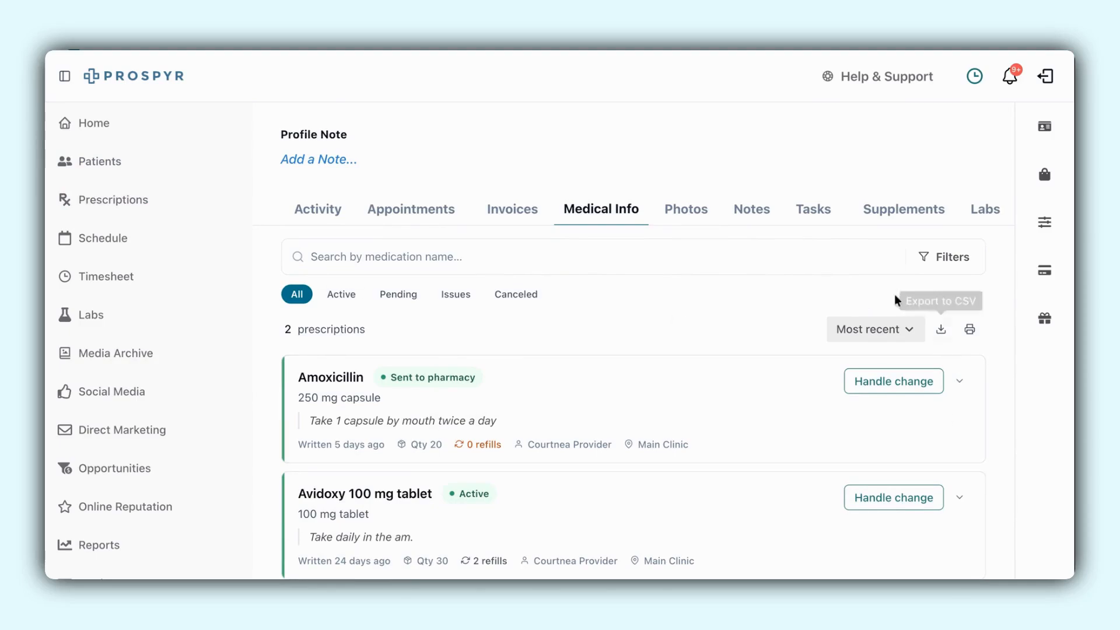